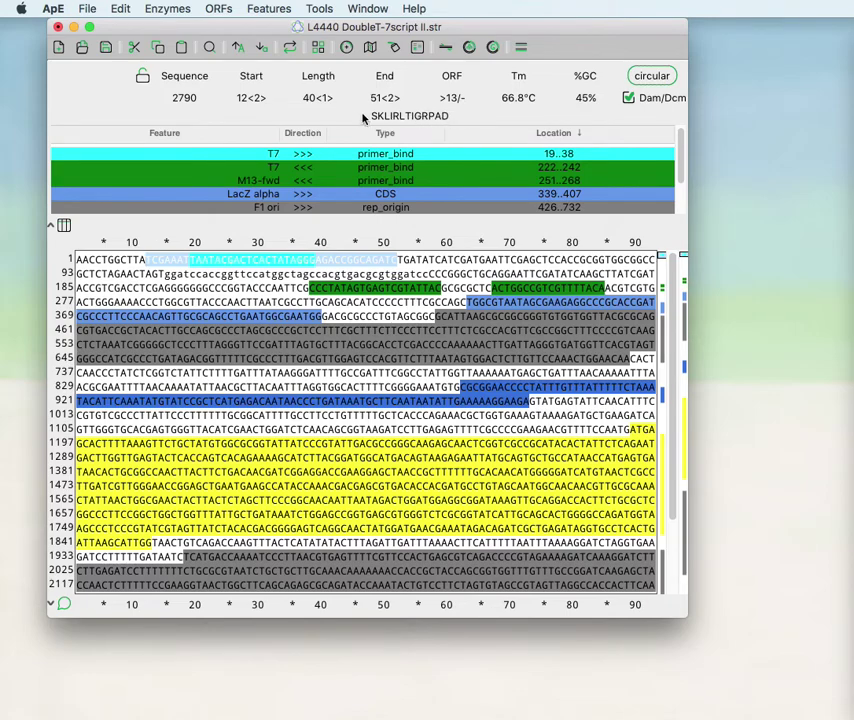
# Select bases 23 to 695 and switch Selection Translate off and back on.
pyautogui.moveTo(212, 259); pyautogui.dragTo(397, 358)
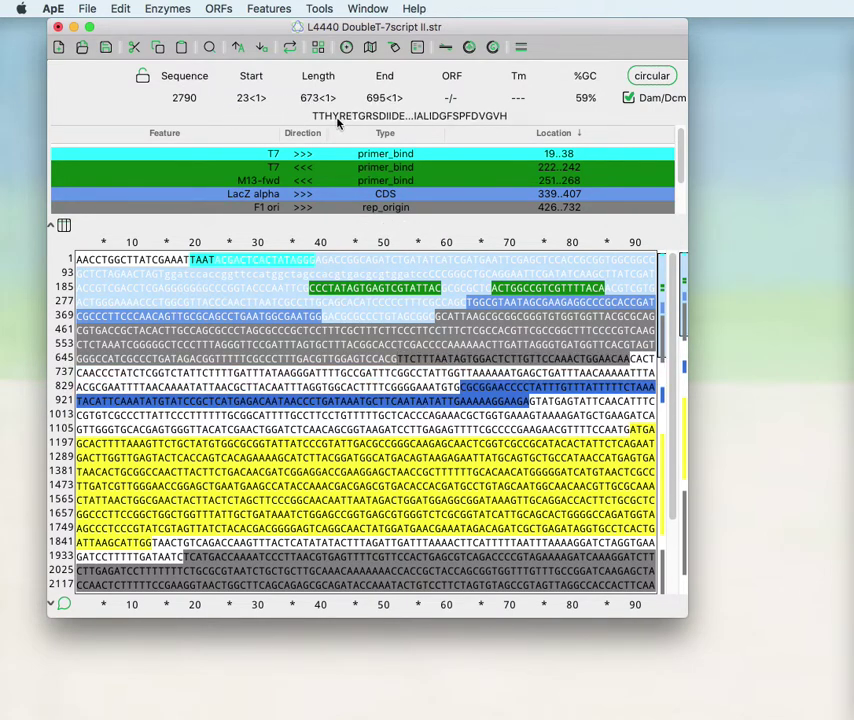
pyautogui.click(212, 8)
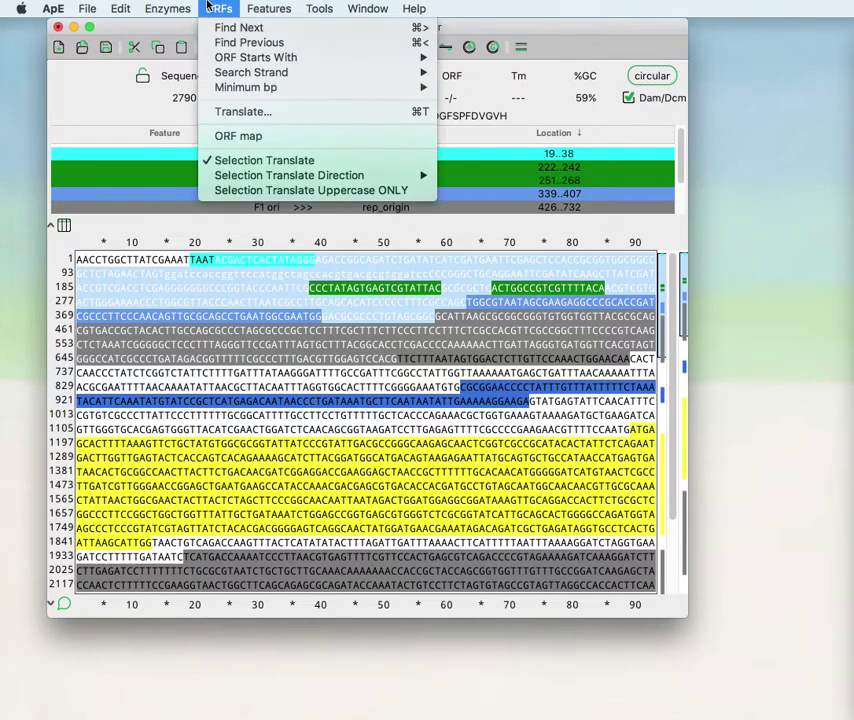
pyautogui.click(261, 162)
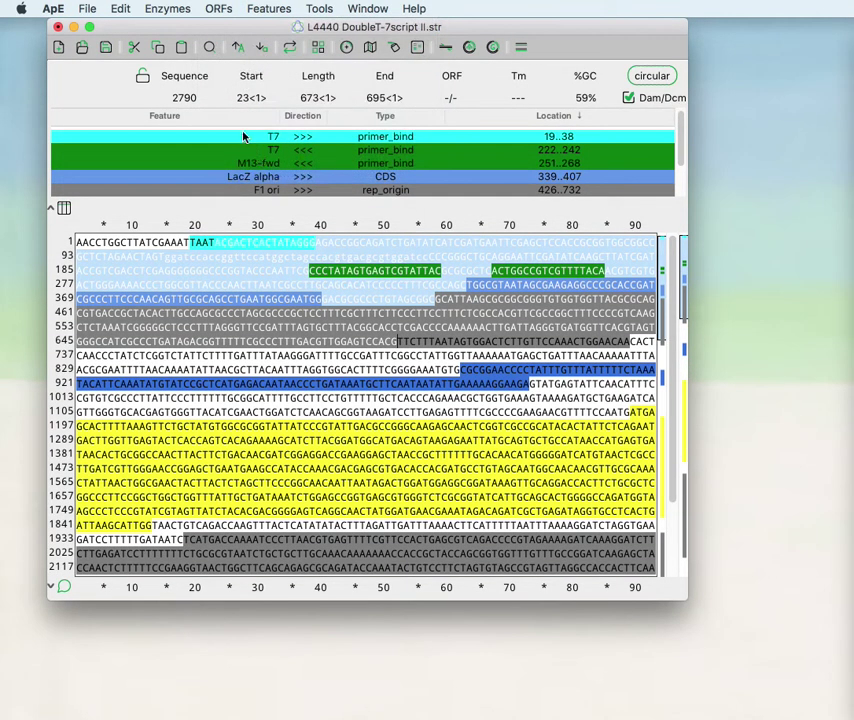
pyautogui.click(216, 8)
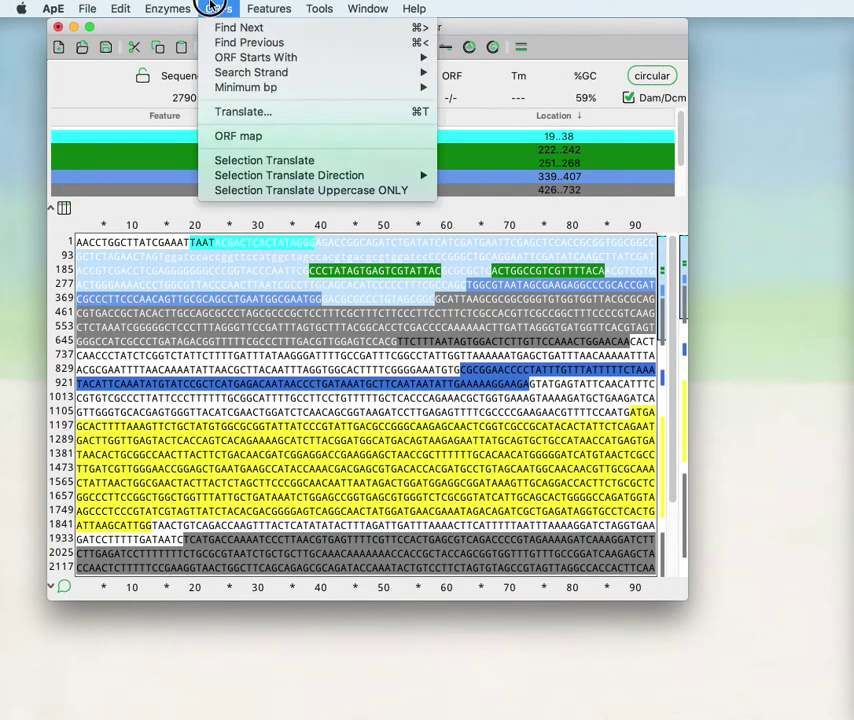
pyautogui.click(228, 164)
# Enable Selection Translate Uppercase ONLY and select bases 37 to 170, spanning the lowercase stretch.
pyautogui.click(218, 8)
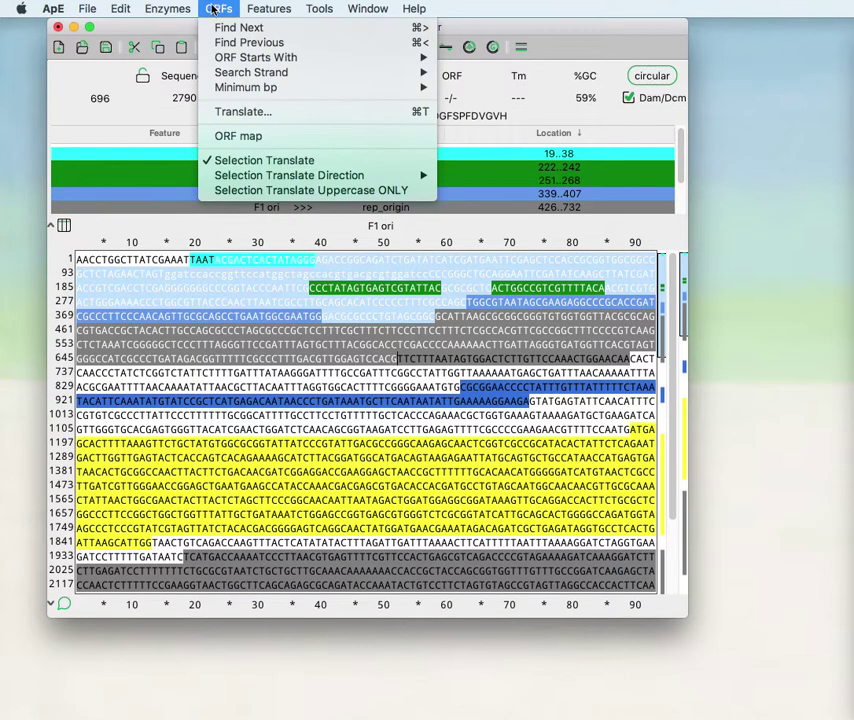
pyautogui.moveTo(250, 175)
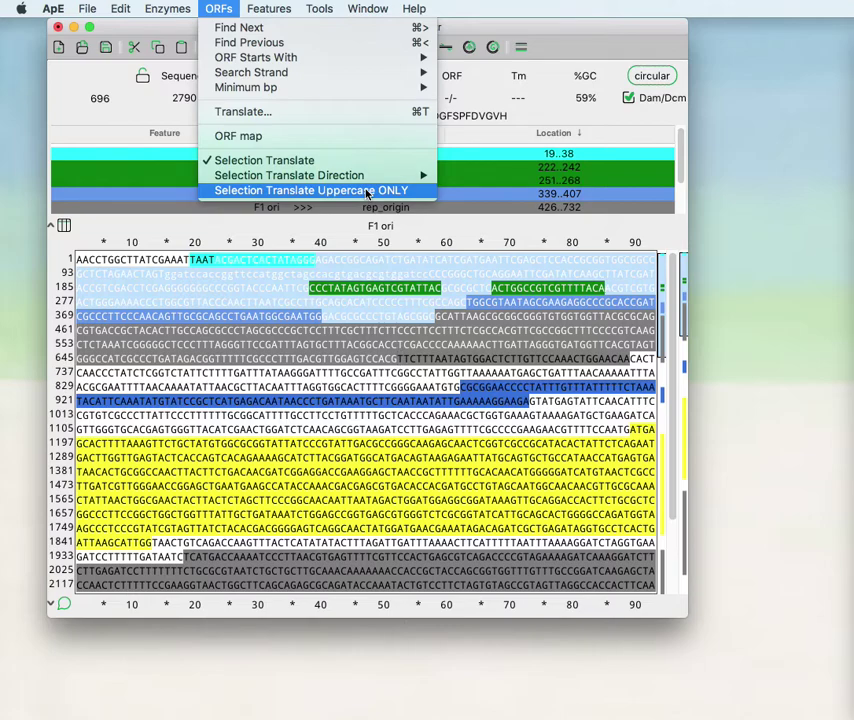
pyautogui.click(227, 301)
pyautogui.click(249, 277)
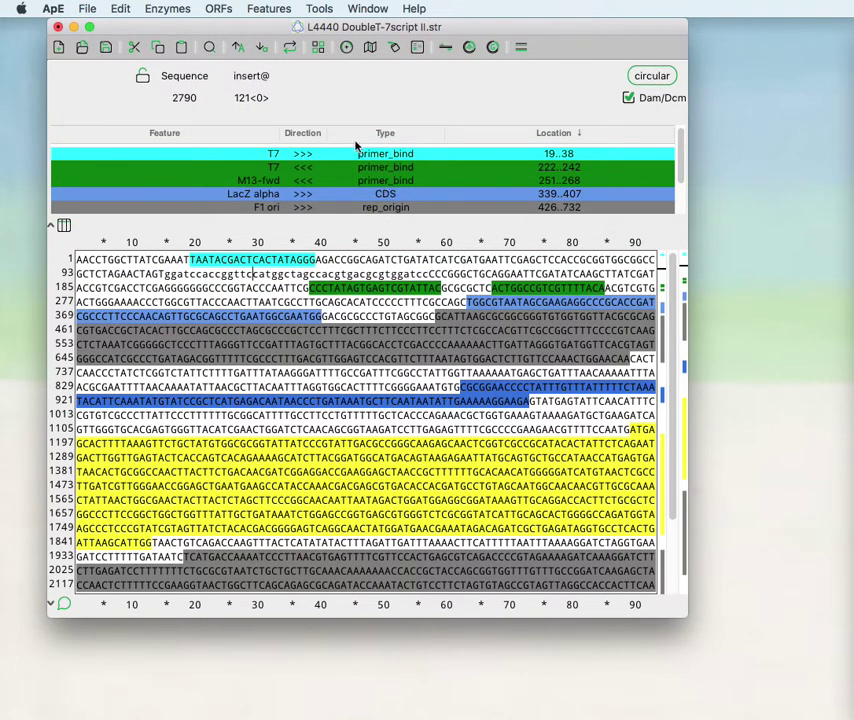
pyautogui.click(218, 8)
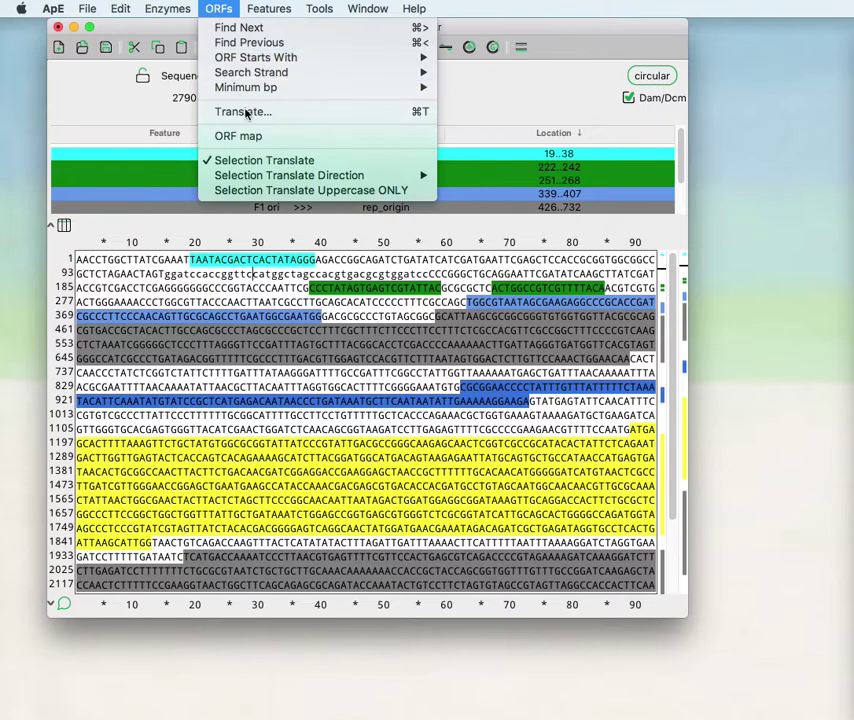
pyautogui.click(278, 190)
pyautogui.moveTo(303, 259); pyautogui.dragTo(568, 272)
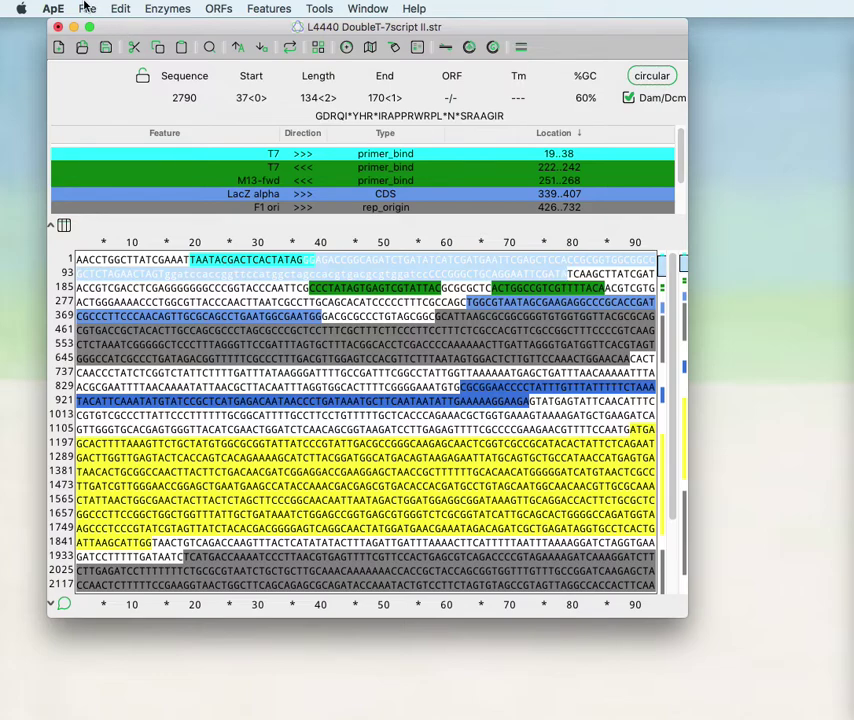
# Create a new blank DNA file and close it.
pyautogui.click(86, 8)
pyautogui.click(66, 8)
pyautogui.click(58, 47)
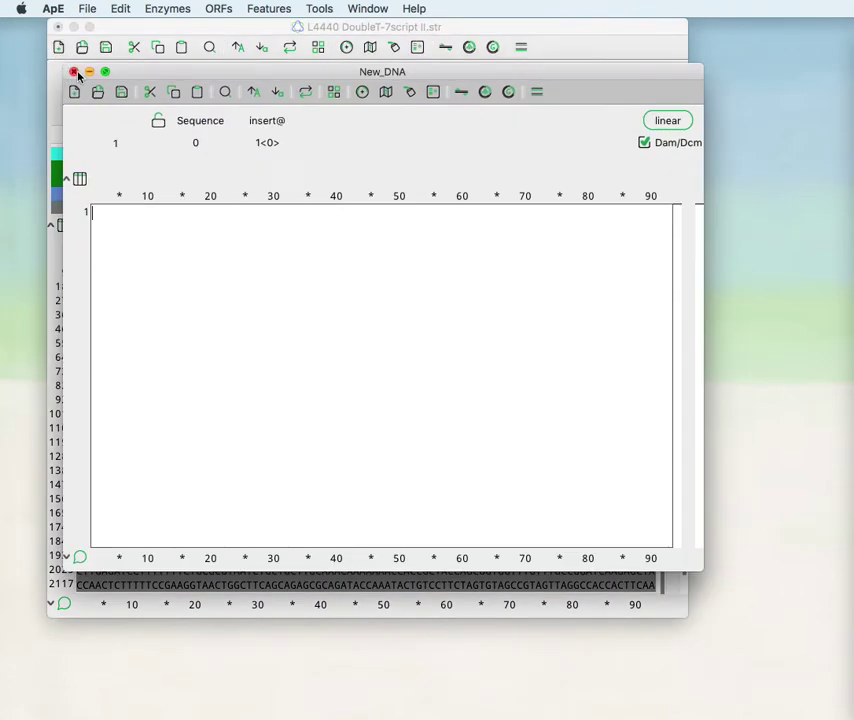
pyautogui.click(76, 74)
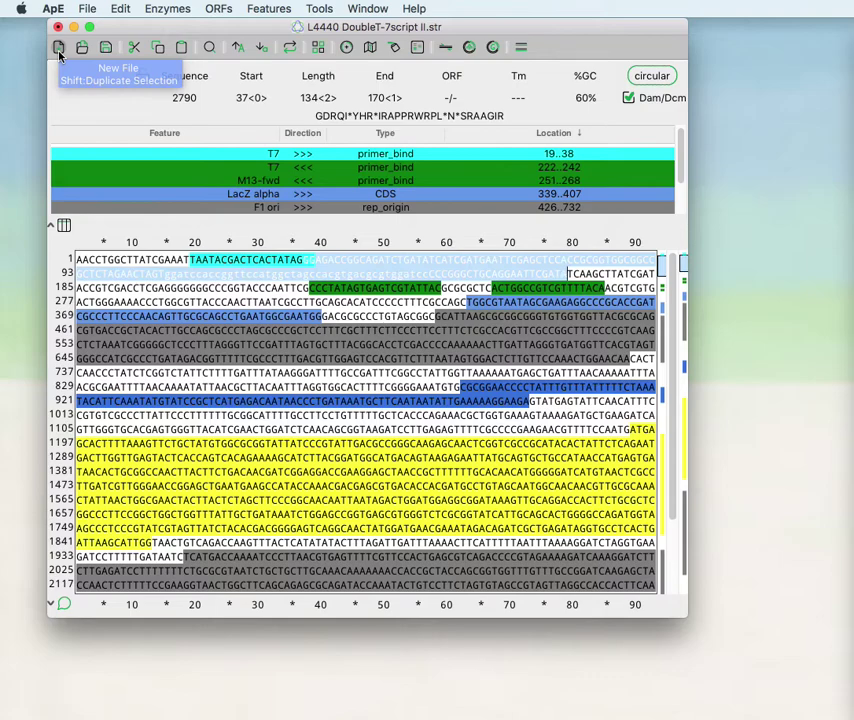
# Duplicate the selected bases into a new DNA file and close that file without saving.
pyautogui.keyDown('shift'); pyautogui.click(58, 50); pyautogui.keyUp('shift')
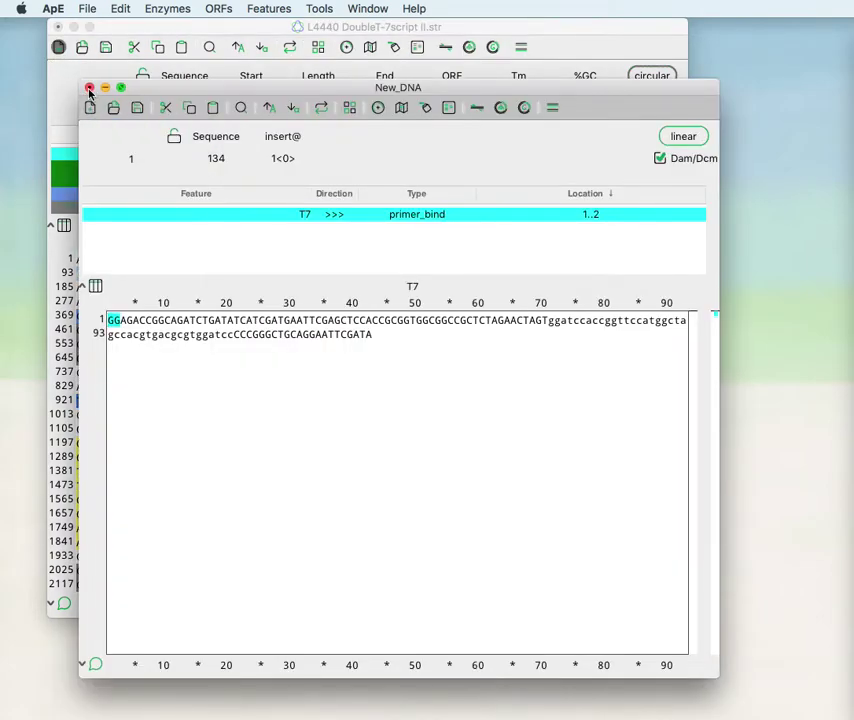
pyautogui.click(89, 88)
pyautogui.click(424, 177)
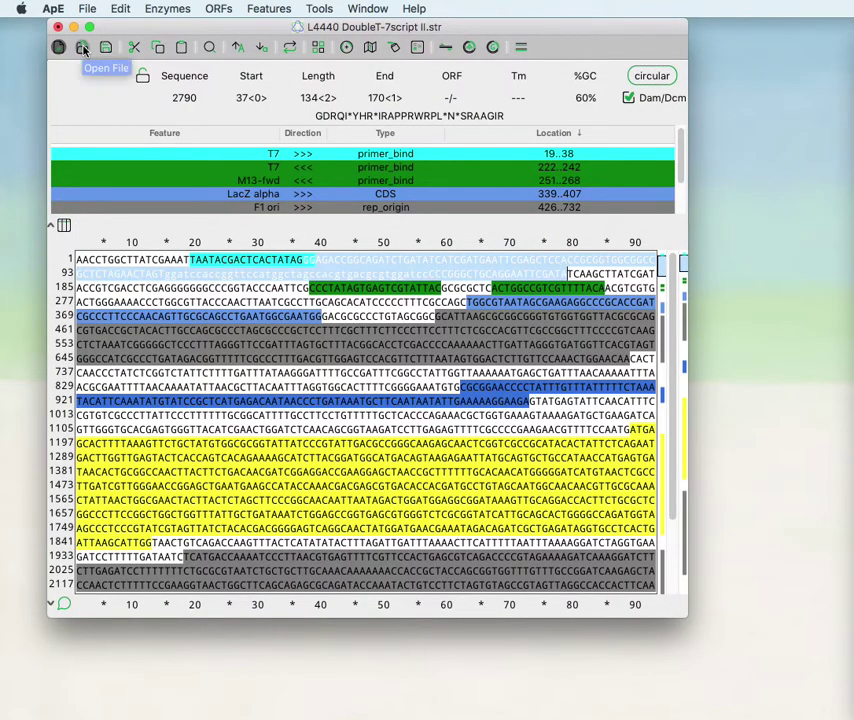
# Look at the dialog for opening a DNA file, cancel it, and view the list of recently opened files.
pyautogui.click(83, 48)
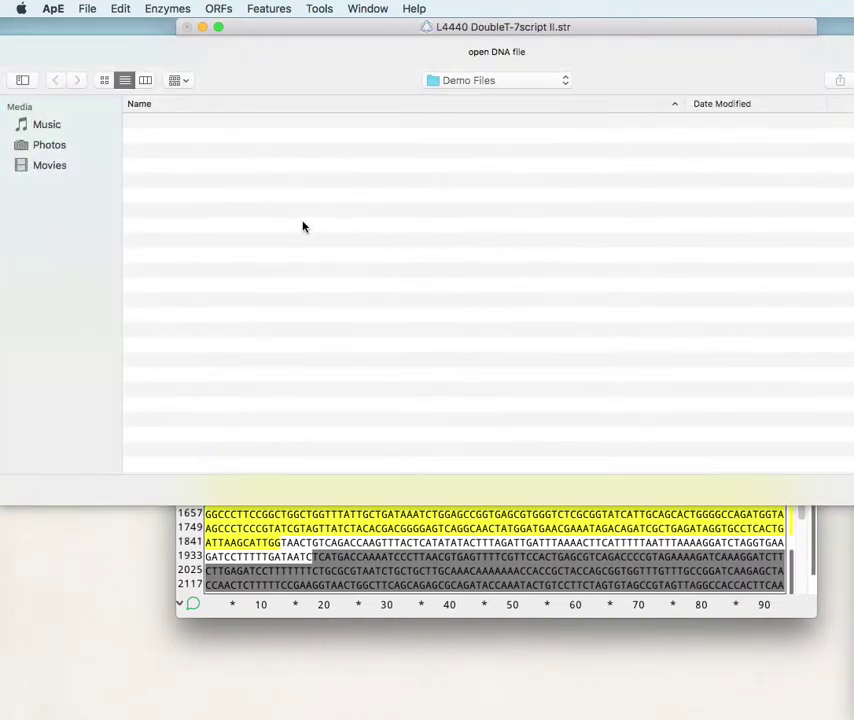
pyautogui.click(774, 471)
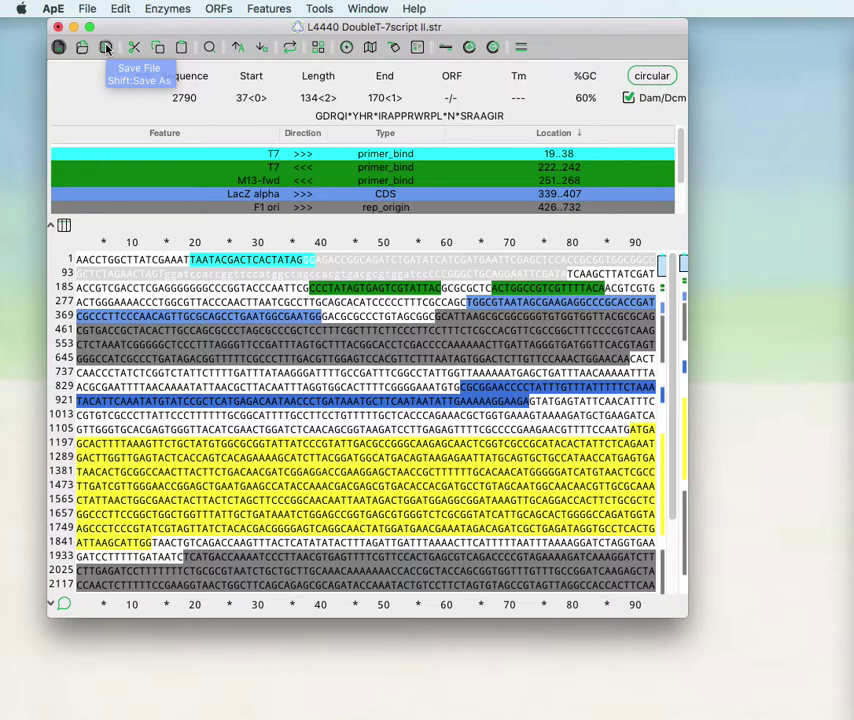
pyautogui.click(93, 8)
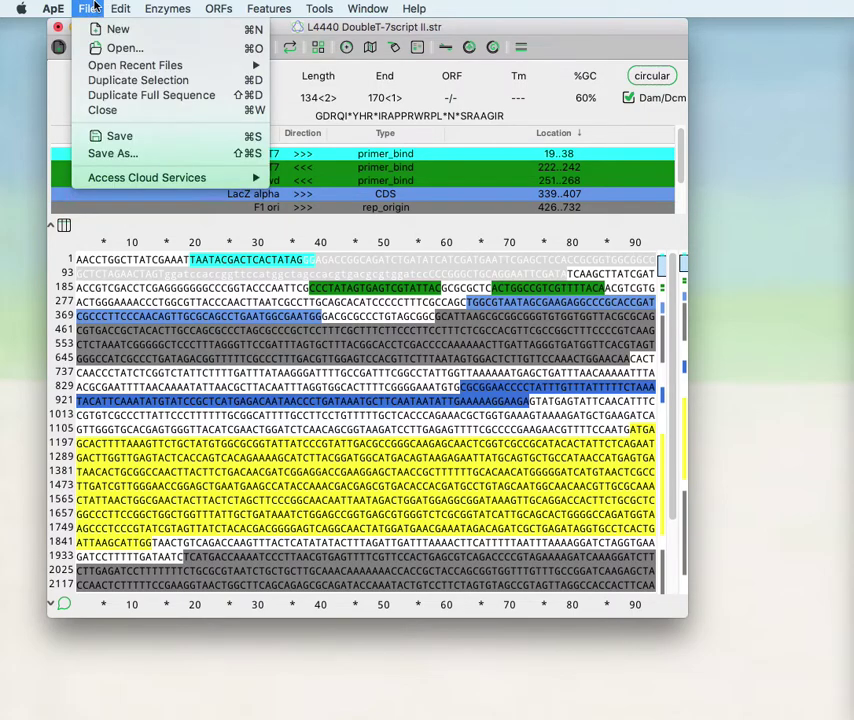
pyautogui.moveTo(96, 66)
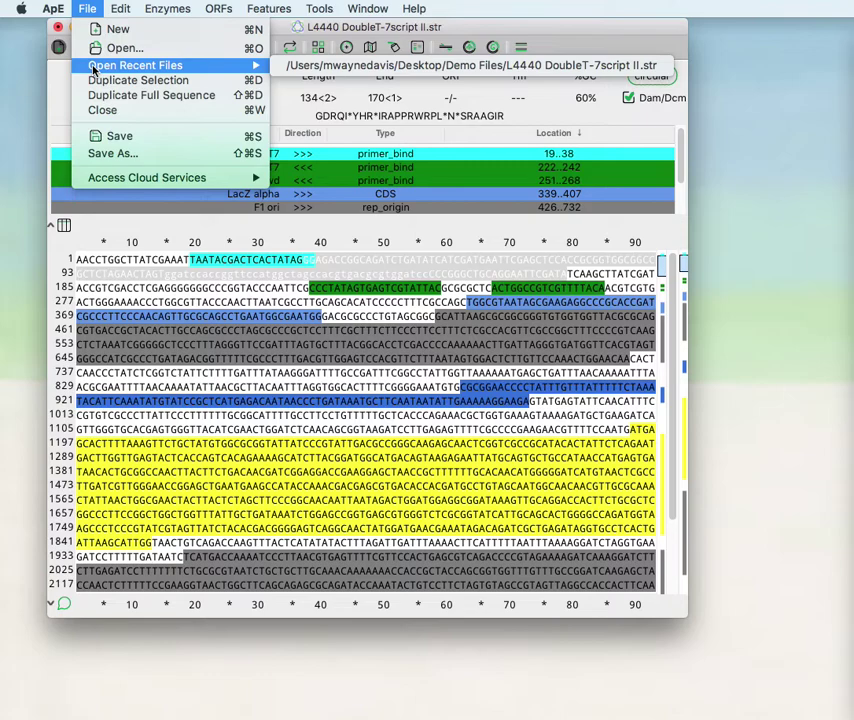
pyautogui.click(88, 9)
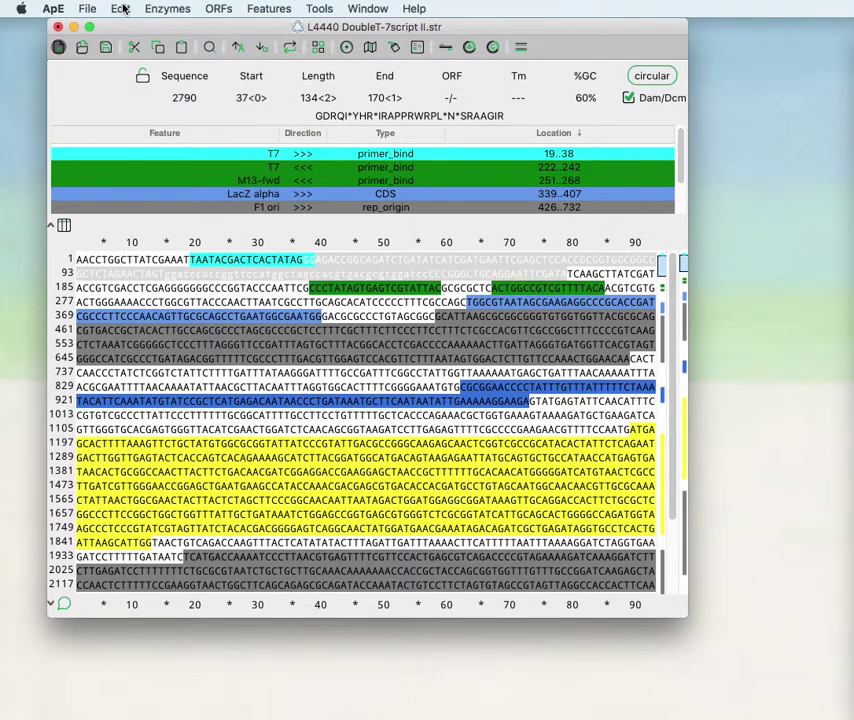
pyautogui.click(120, 9)
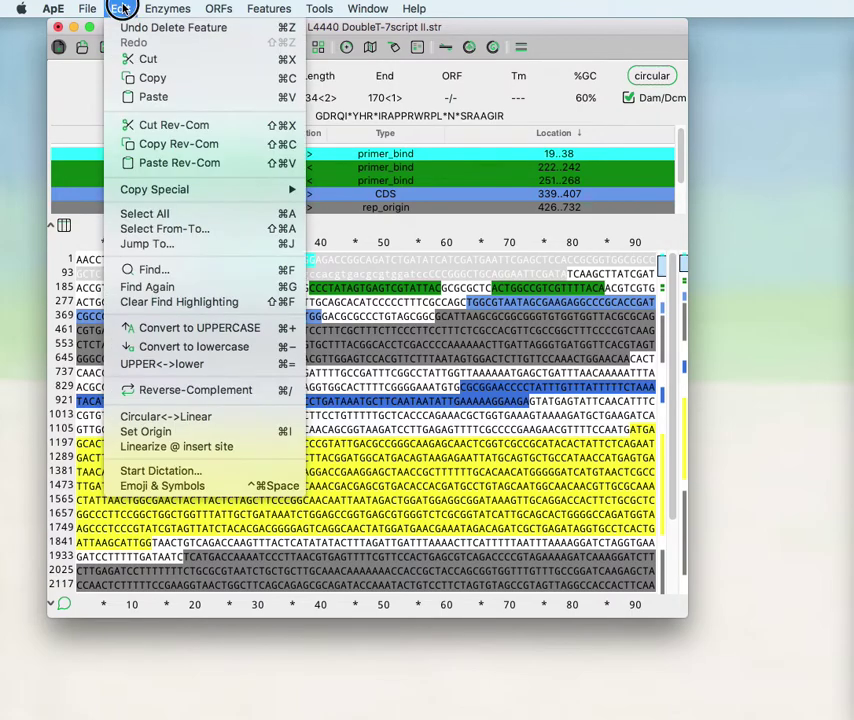
pyautogui.click(121, 9)
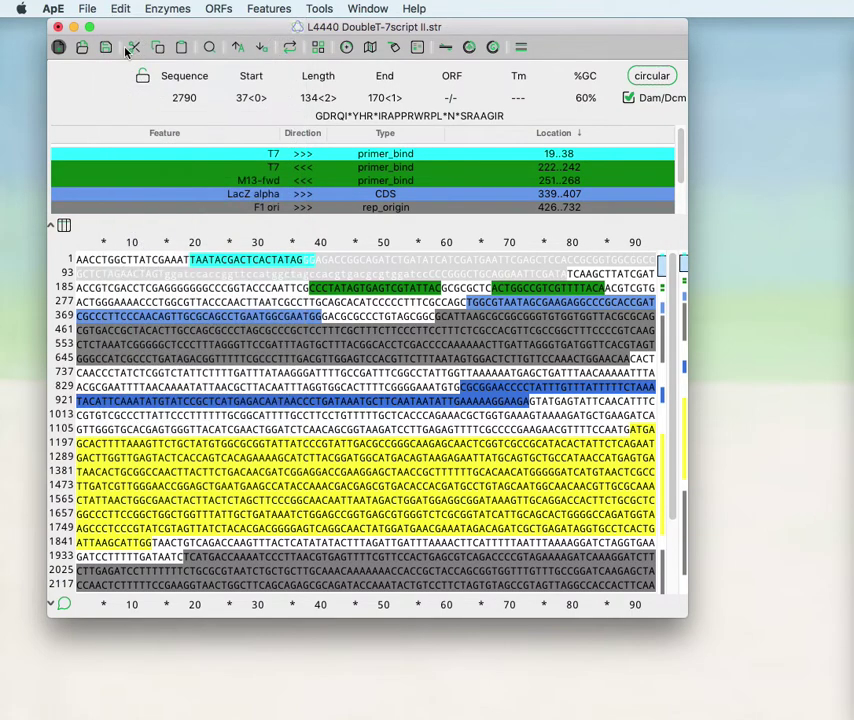
pyautogui.click(120, 9)
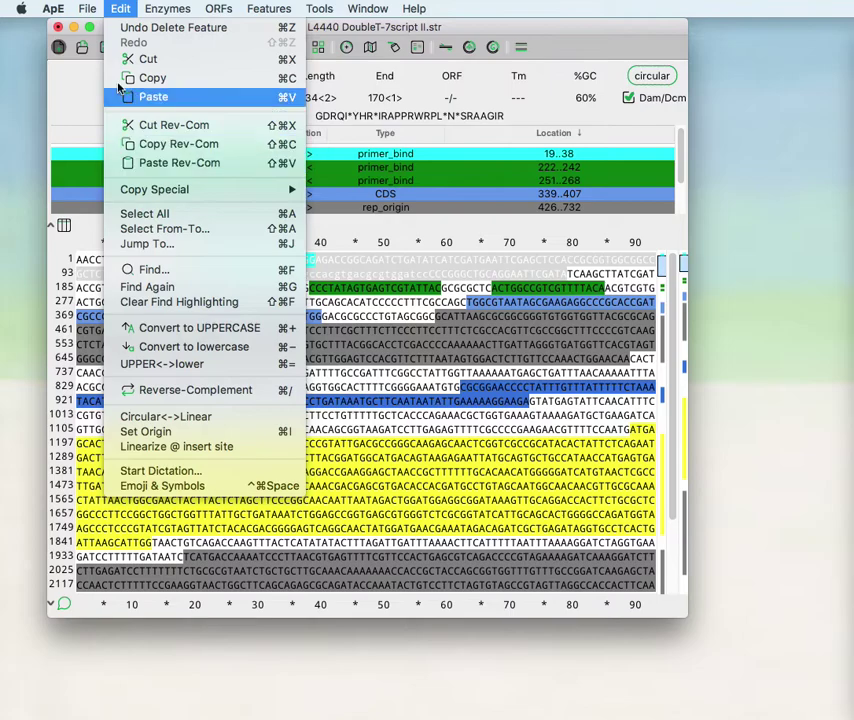
pyautogui.click(120, 9)
# Select the whole forward T7 primer site at 19..38 and copy it.
pyautogui.click(206, 278)
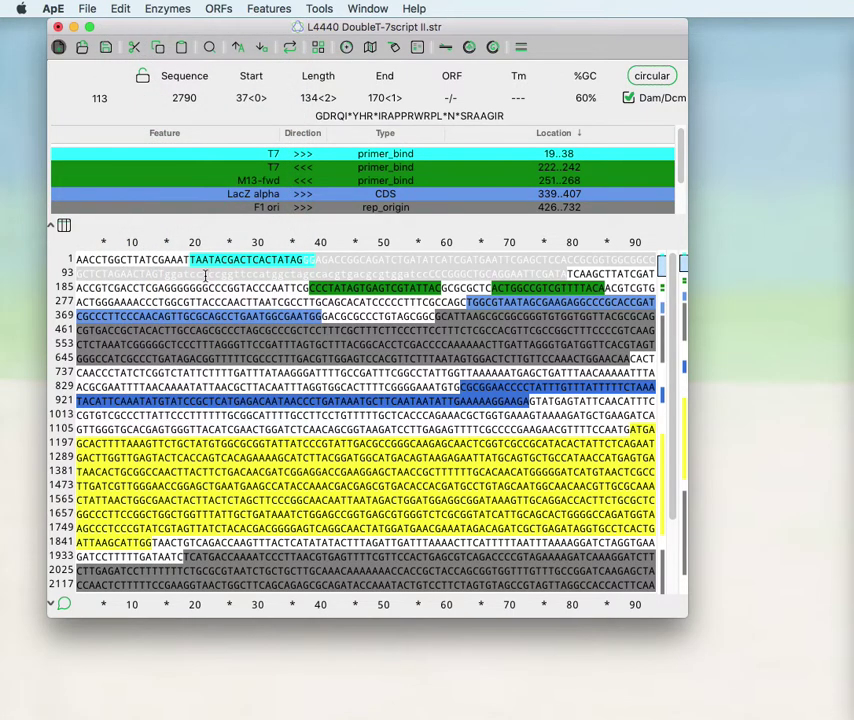
pyautogui.click(278, 258)
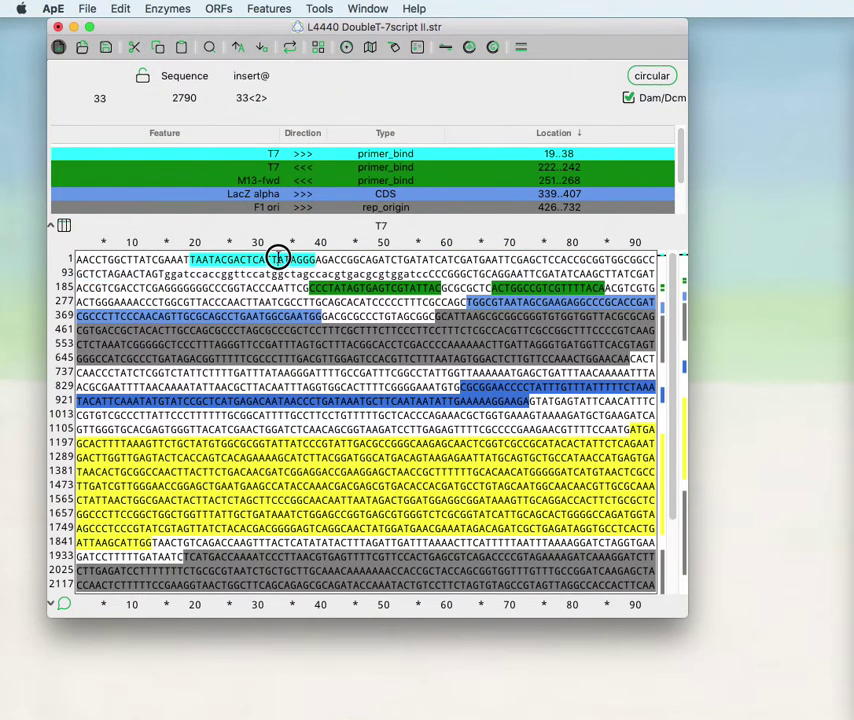
pyautogui.doubleClick(278, 258)
pyautogui.click(120, 9)
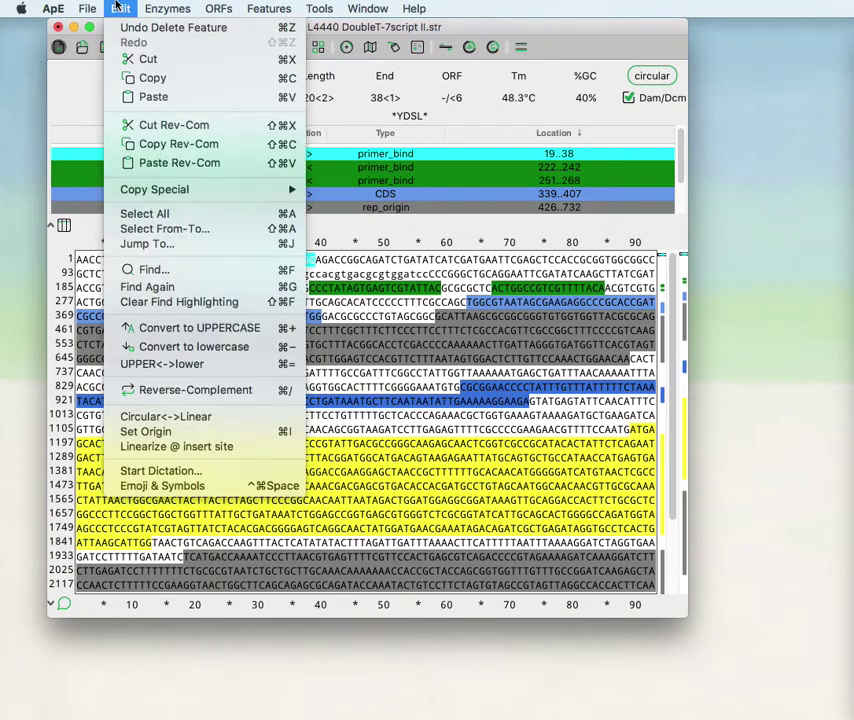
pyautogui.click(130, 77)
# Create a new DNA file and paste the copied T7 sequence followed by its reverse complement.
pyautogui.click(86, 10)
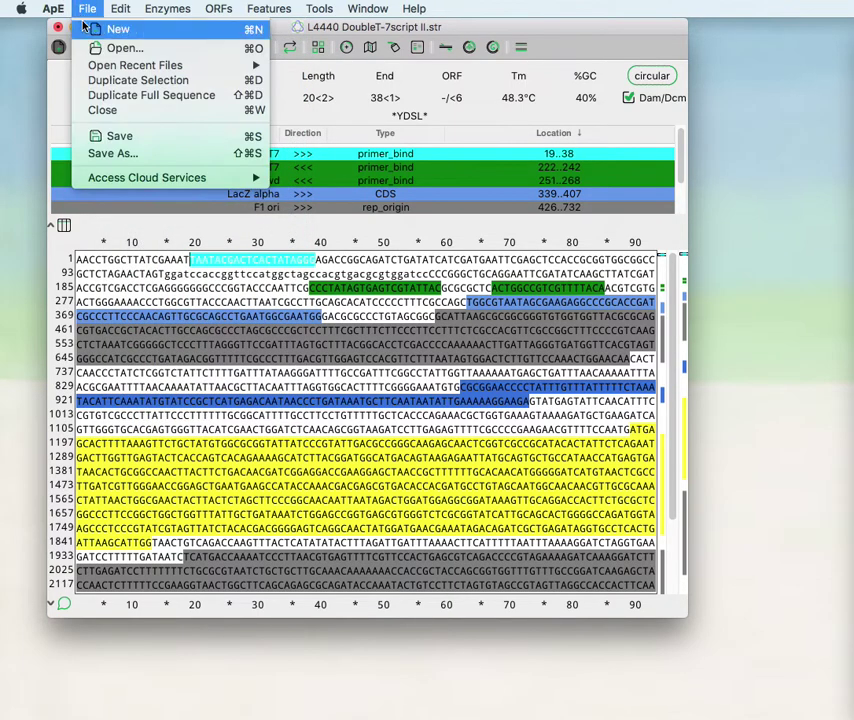
pyautogui.click(88, 28)
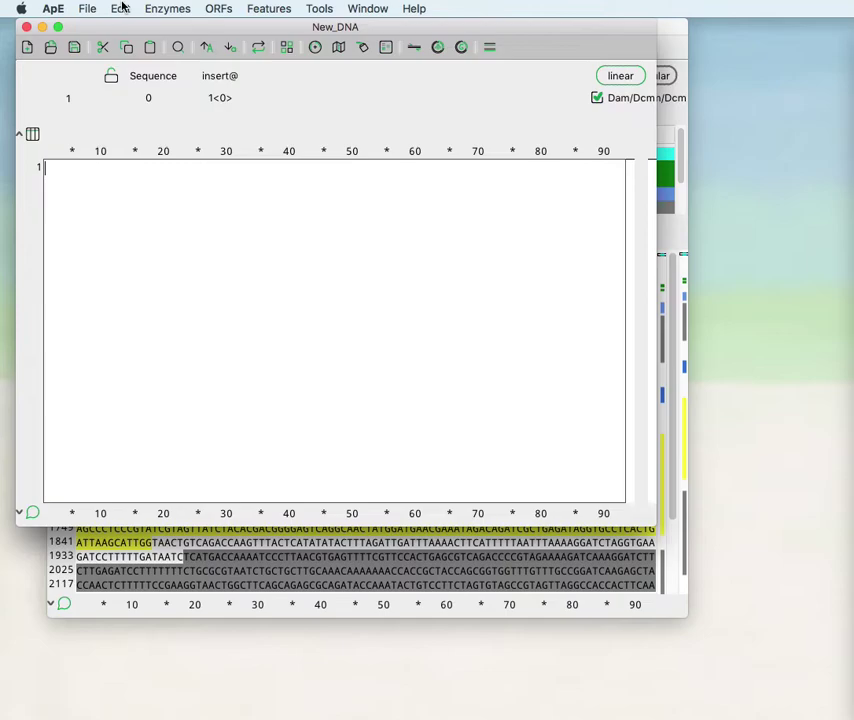
pyautogui.click(121, 8)
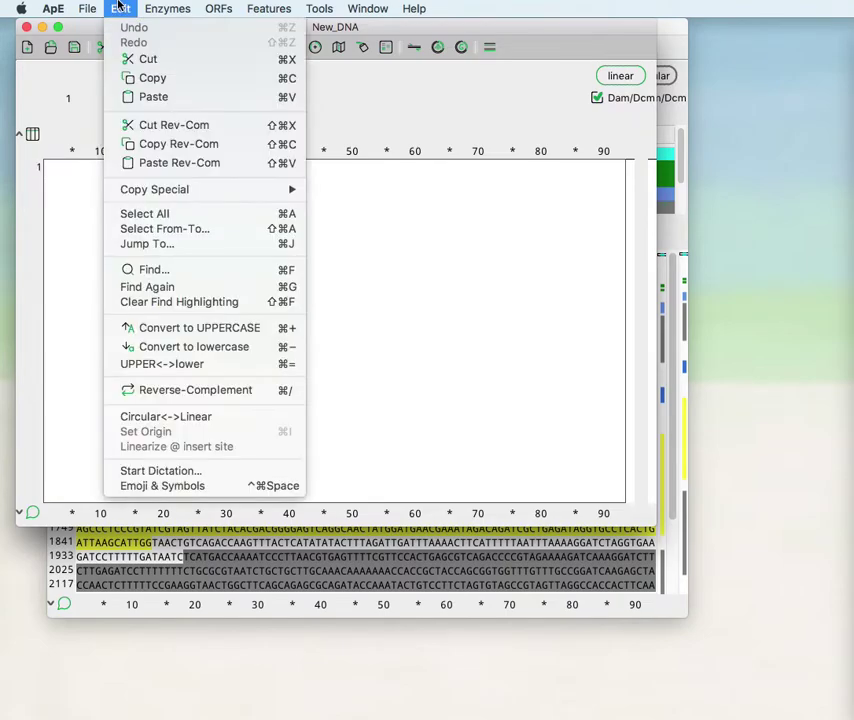
pyautogui.click(130, 97)
pyautogui.click(124, 8)
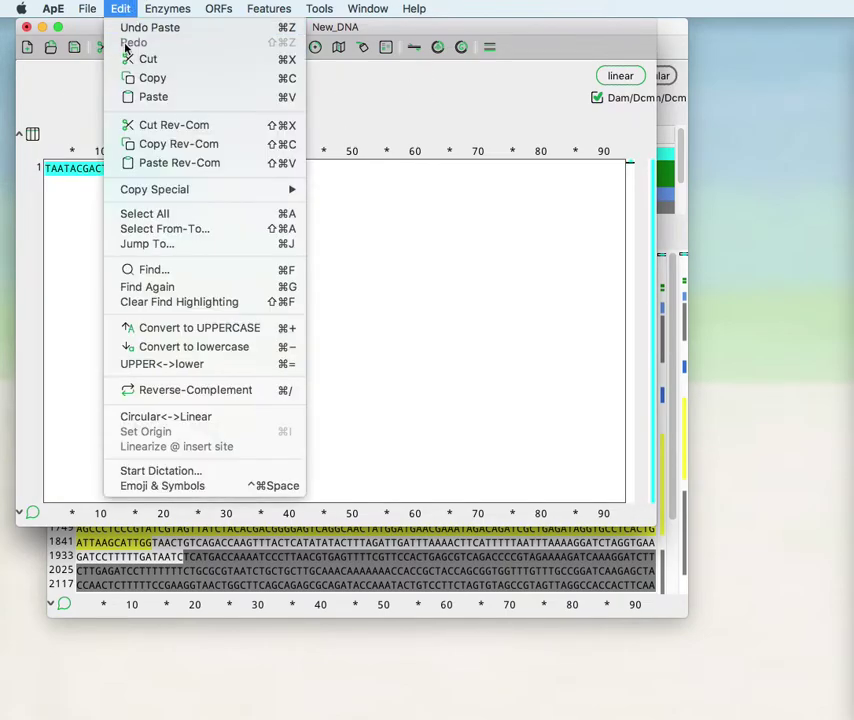
pyautogui.click(136, 163)
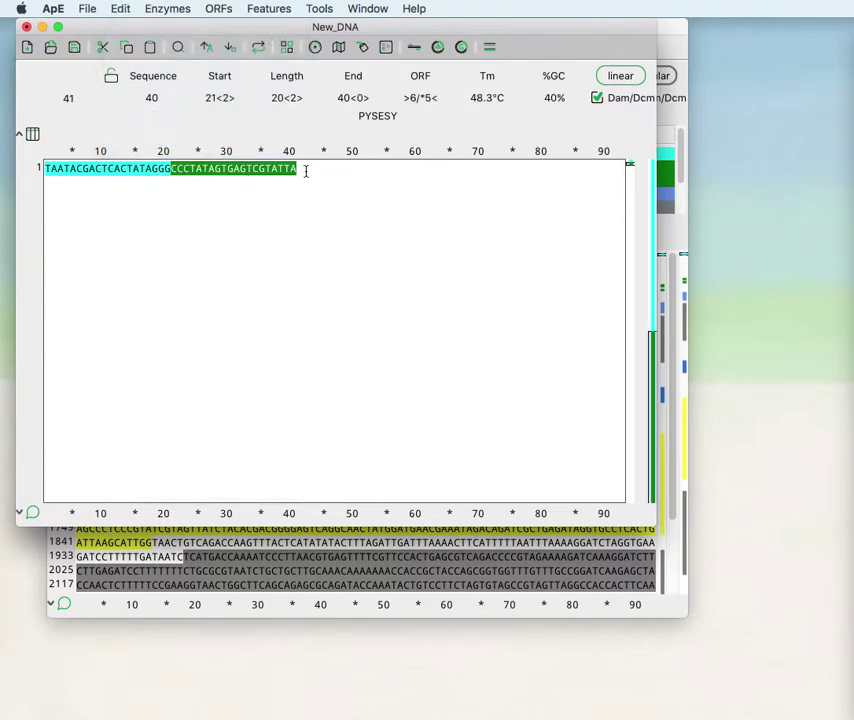
# Copy the reverse complement of the selected bases 21 to 40 and paste it at the end of the sequence.
pyautogui.click(120, 8)
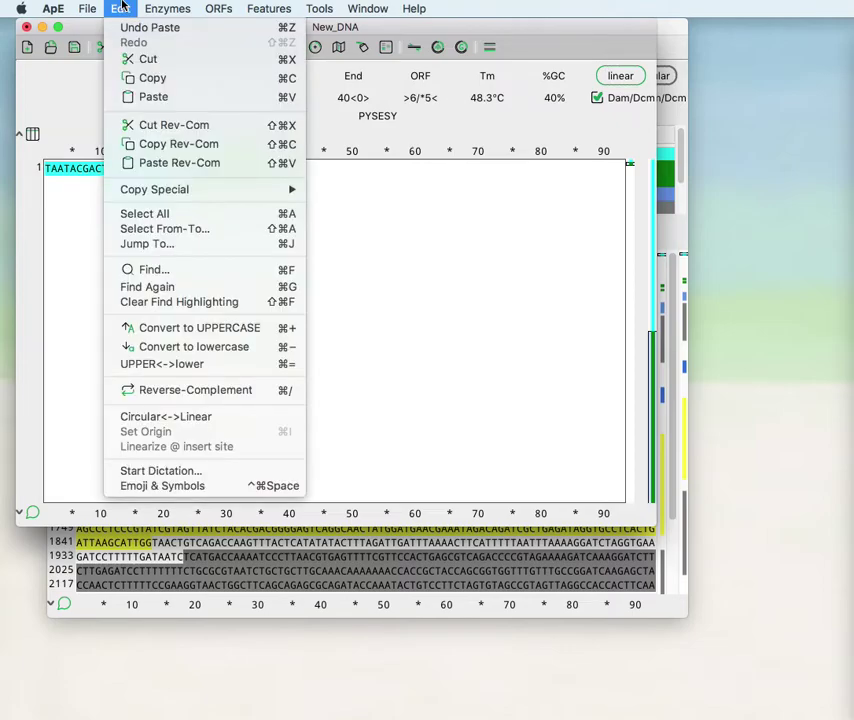
pyautogui.click(153, 145)
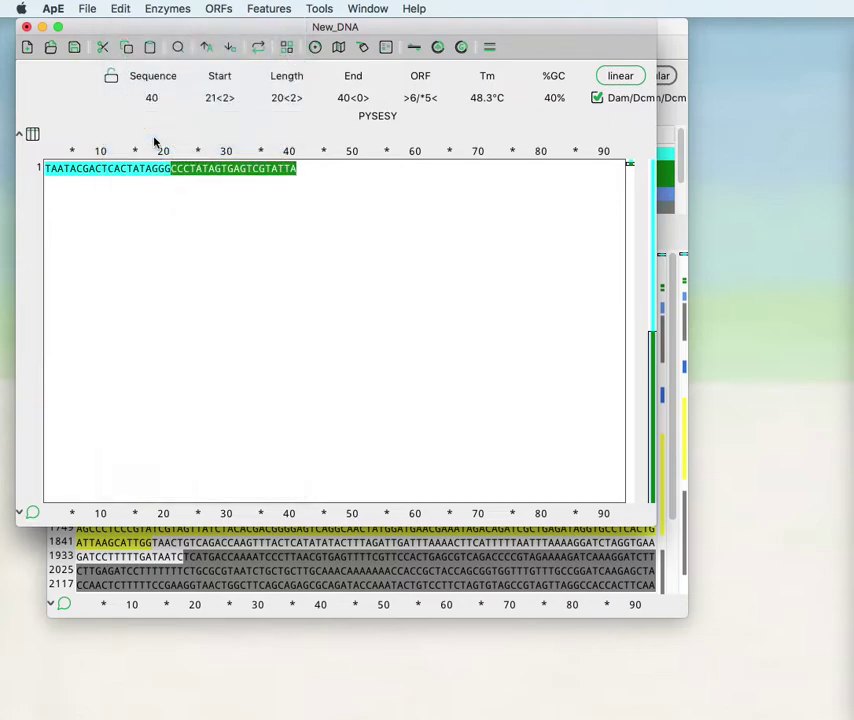
pyautogui.click(300, 172)
pyautogui.click(128, 8)
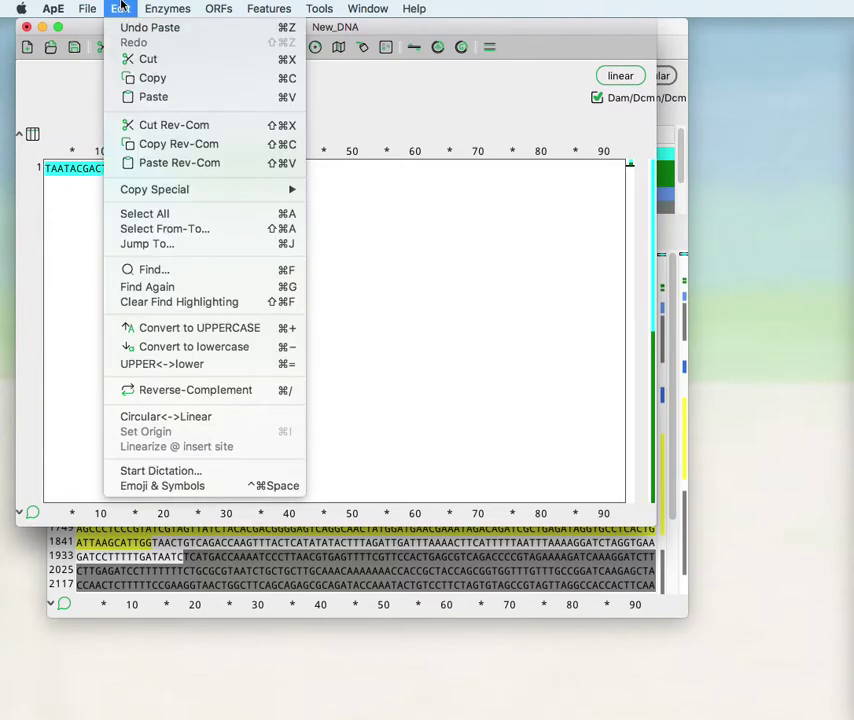
pyautogui.click(136, 97)
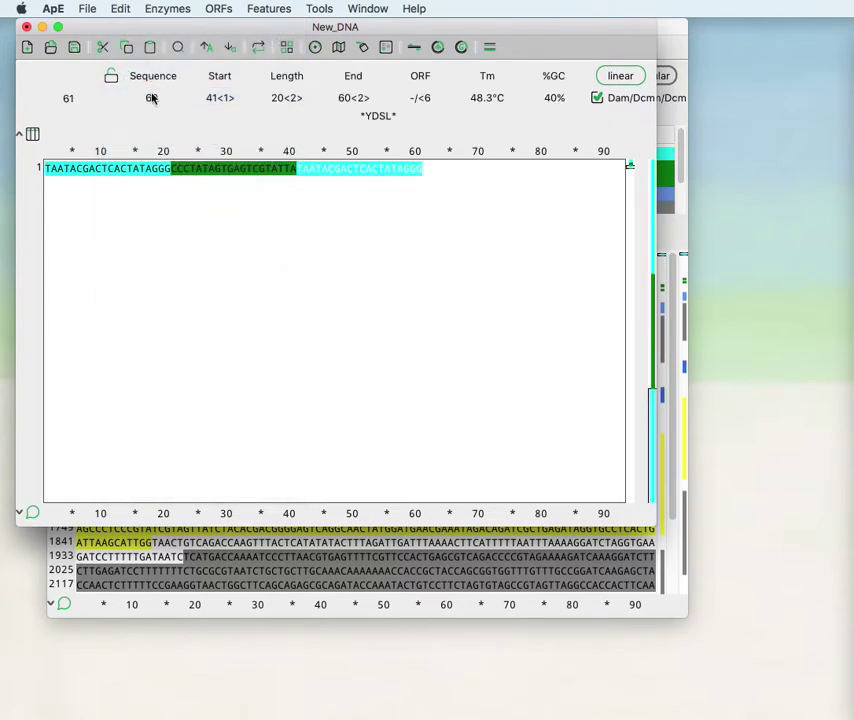
# Replace the selected last 20 bases with the reverse complement of the copied sequence and close the new DNA file without saving.
pyautogui.click(118, 8)
pyautogui.click(148, 162)
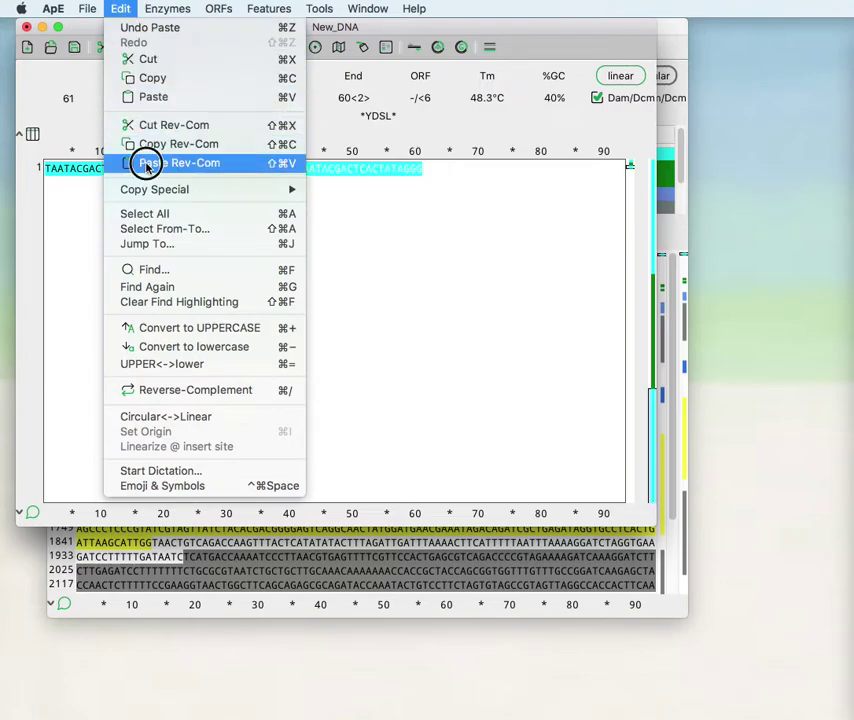
pyautogui.click(27, 28)
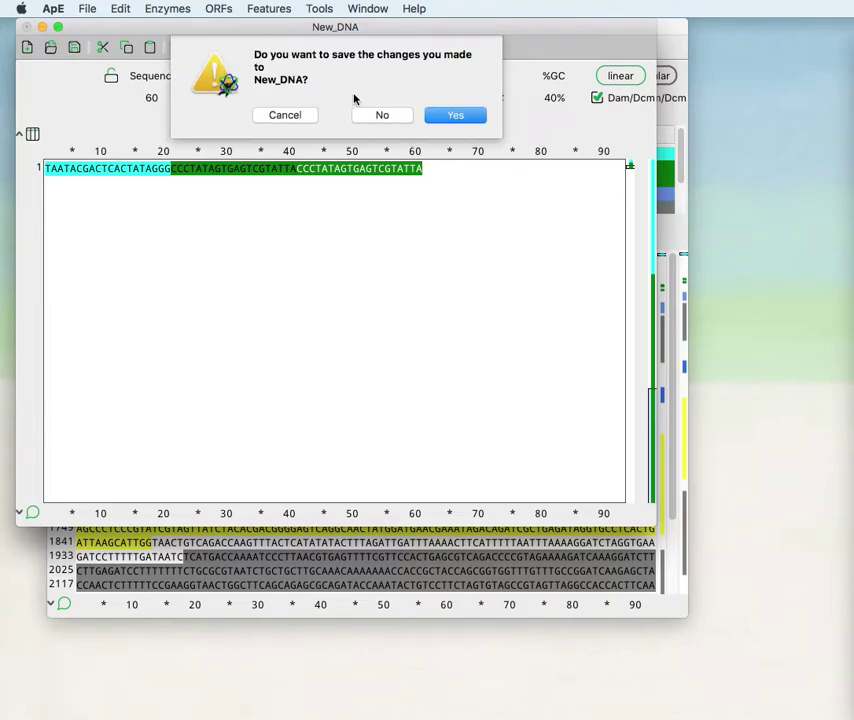
pyautogui.click(371, 118)
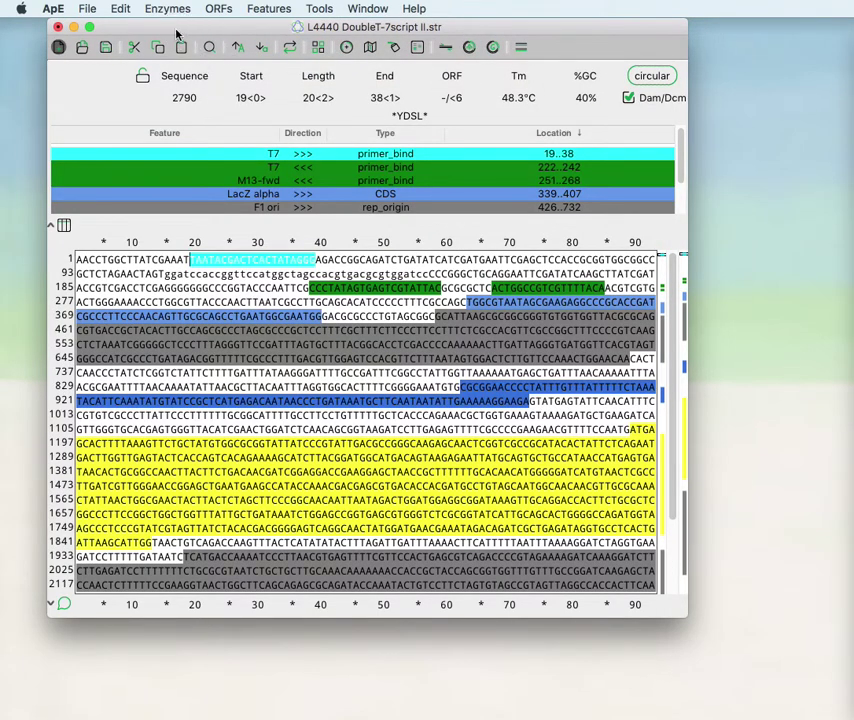
pyautogui.click(121, 8)
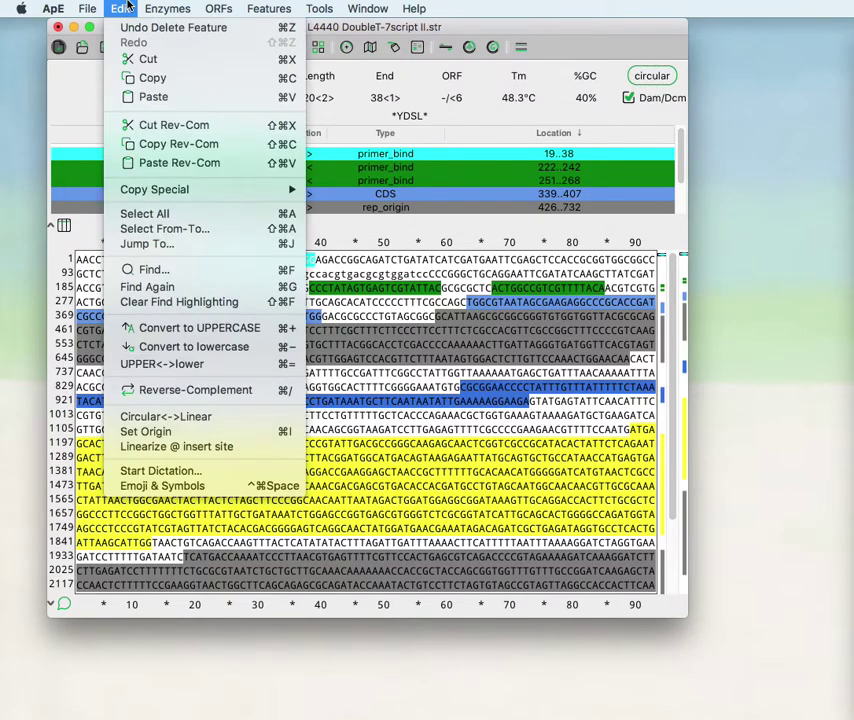
pyautogui.click(121, 8)
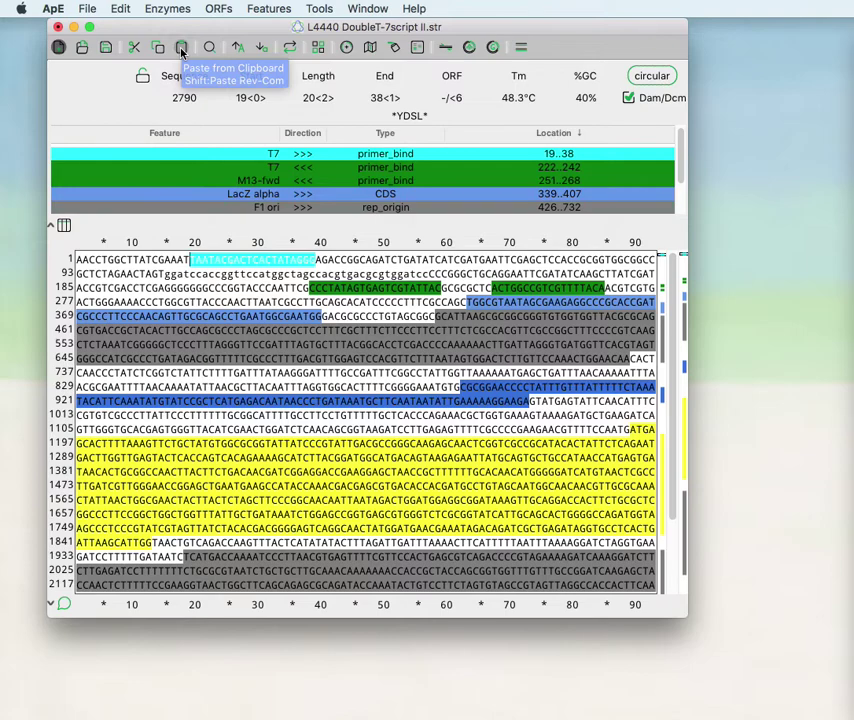
pyautogui.click(121, 8)
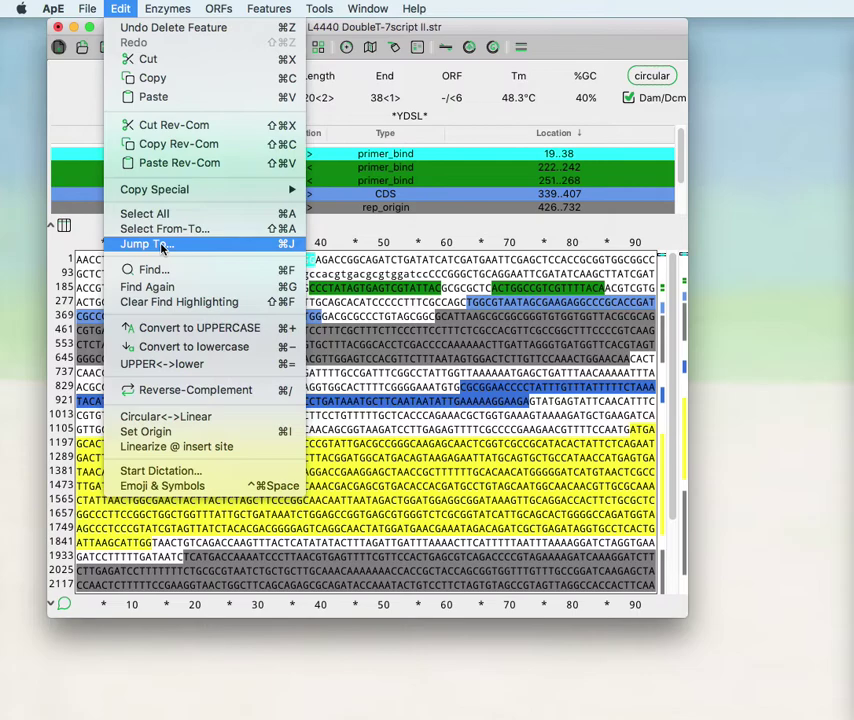
pyautogui.click(118, 10)
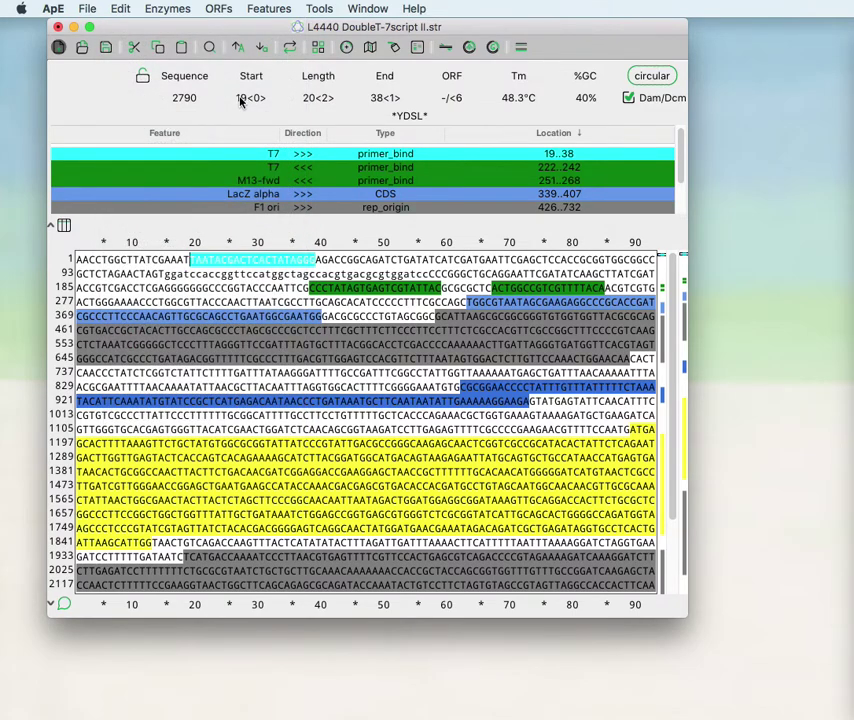
# Set the start position of the current selection in the plasmid sequence to 30.
pyautogui.click(240, 99)
pyautogui.doubleClick(220, 98)
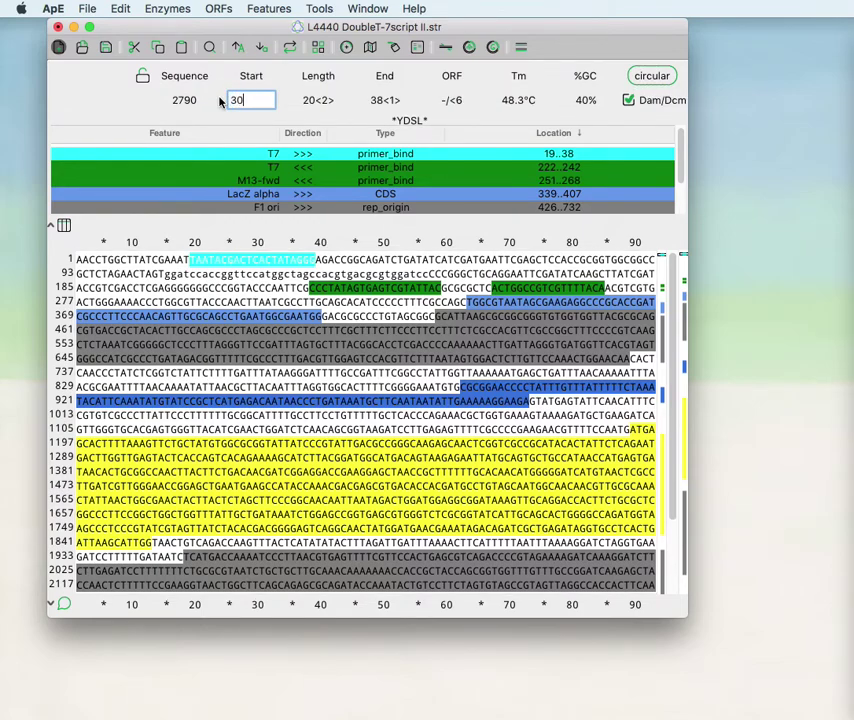
pyautogui.write('30')
pyautogui.press('Return')
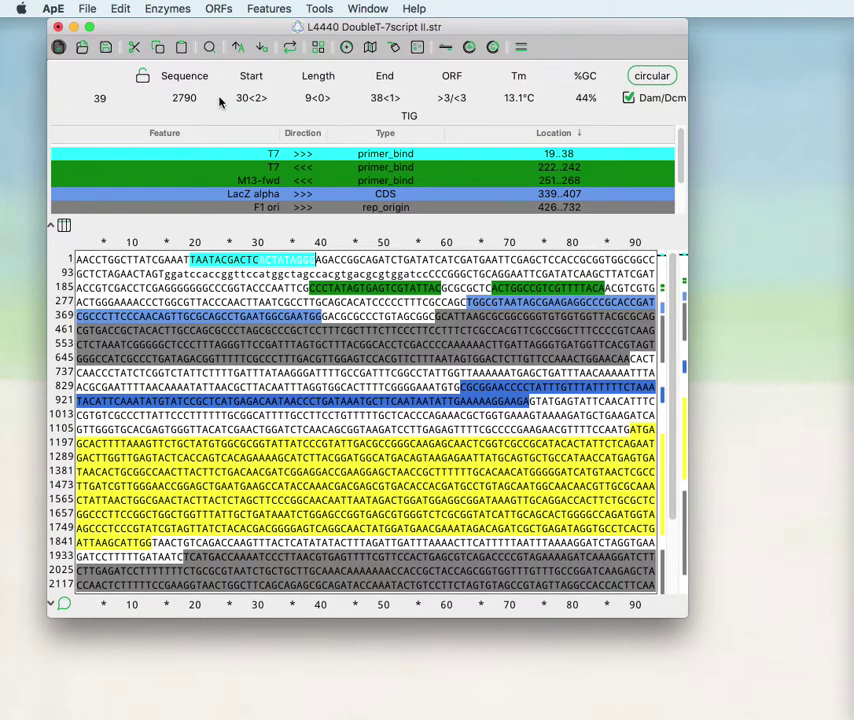
# Search the plasmid sequence for aaaaaa including its reverse complement, and go through the first few matches.
pyautogui.click(121, 8)
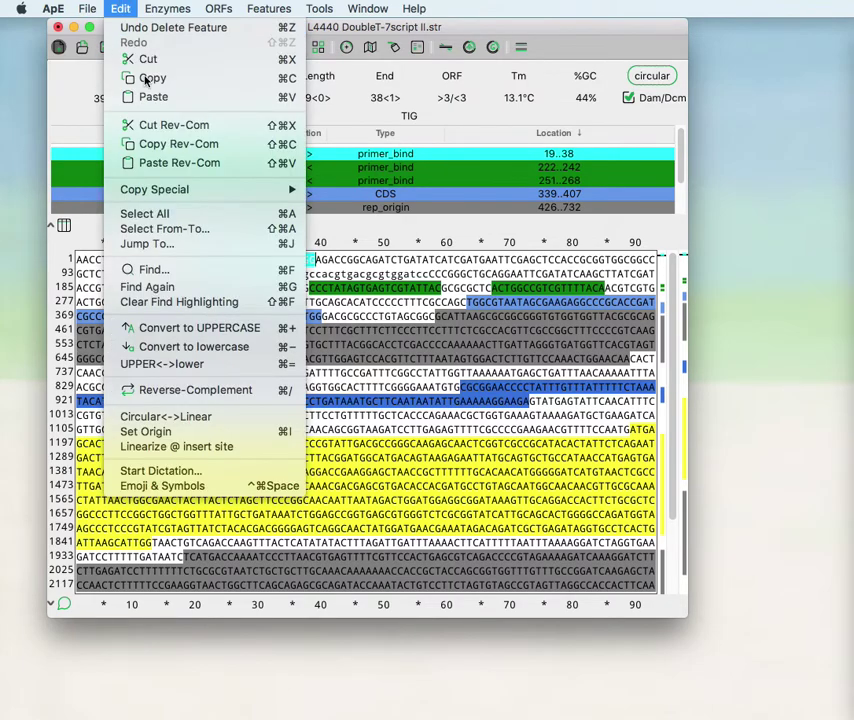
pyautogui.click(171, 276)
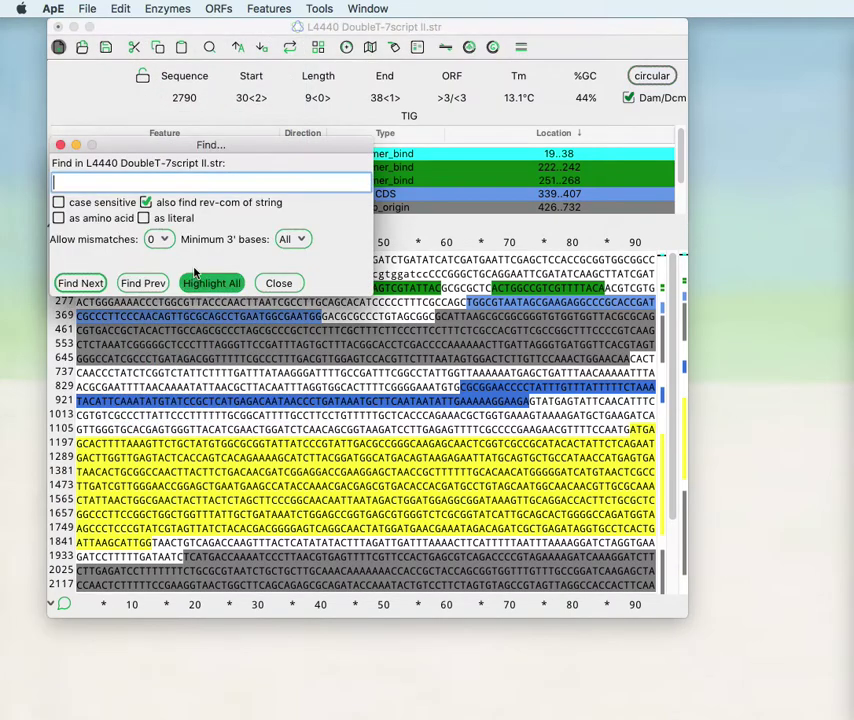
pyautogui.write('aaaaaa')
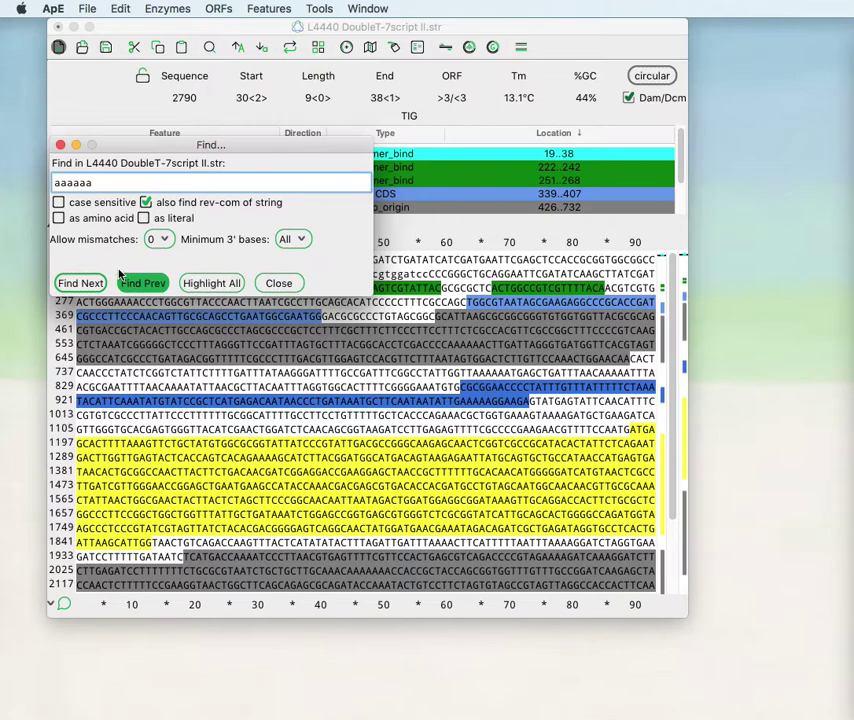
pyautogui.click(72, 284)
pyautogui.click(73, 285)
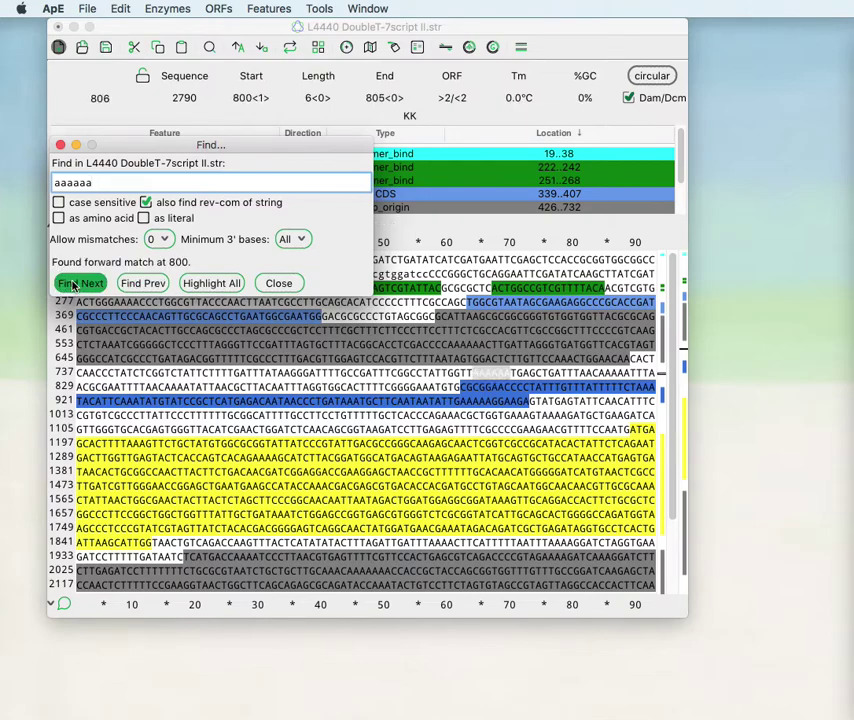
pyautogui.click(73, 285)
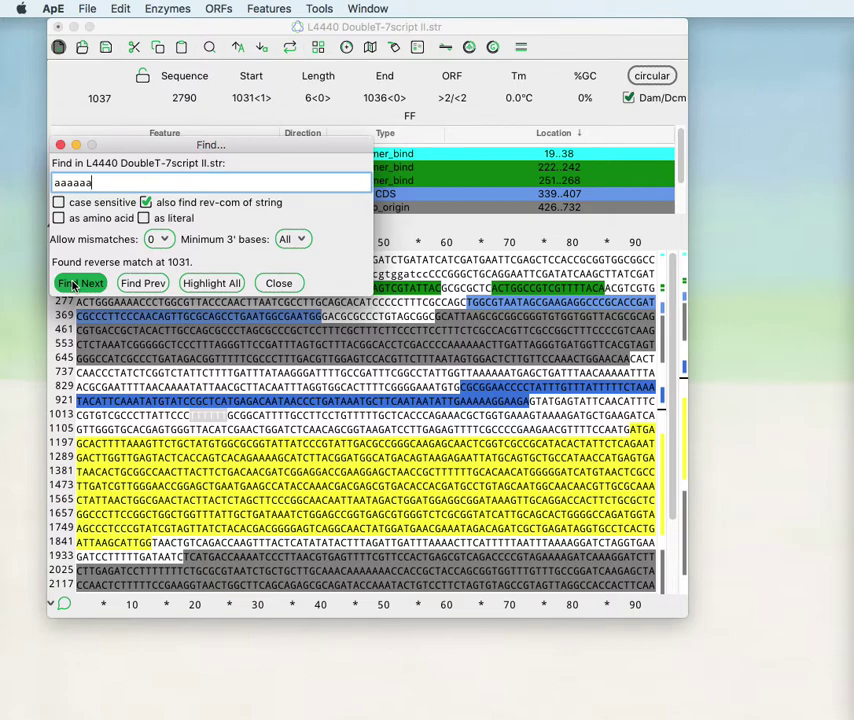
# Exclude the reverse complement from the aaaaaa search and go through the forward matches.
pyautogui.click(146, 203)
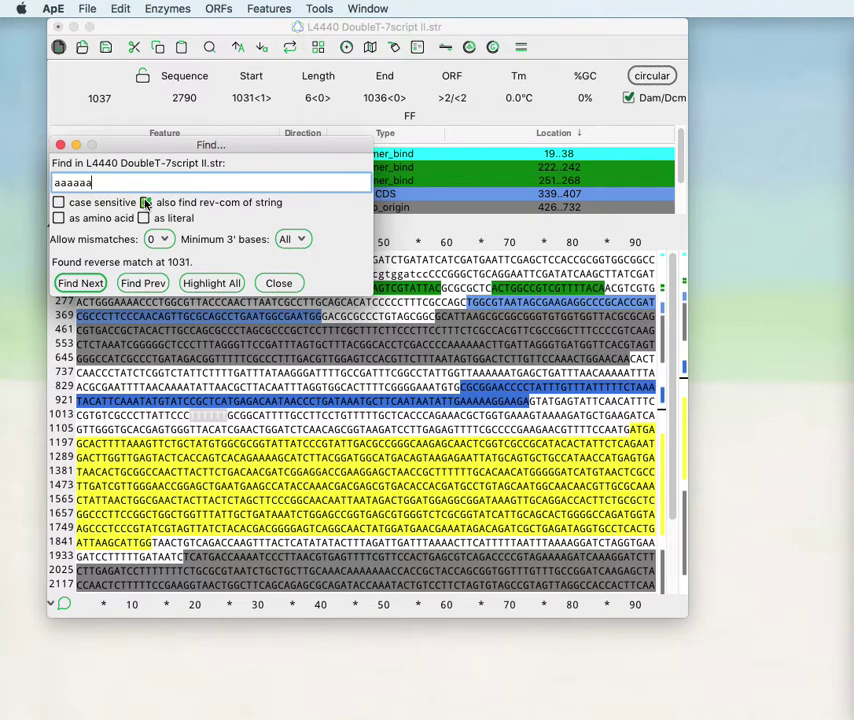
pyautogui.click(70, 285)
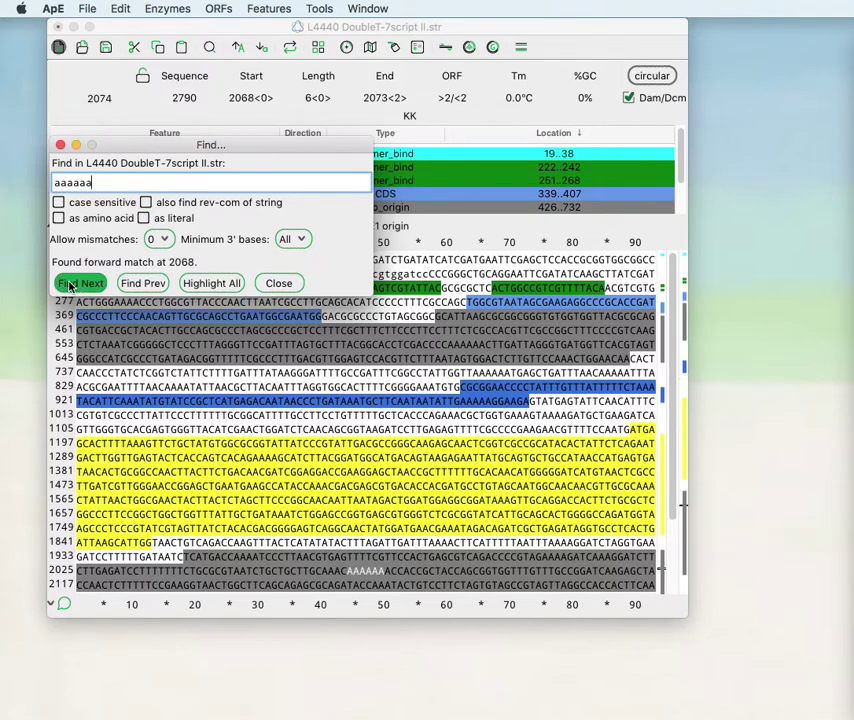
pyautogui.click(70, 285)
pyautogui.click(70, 285)
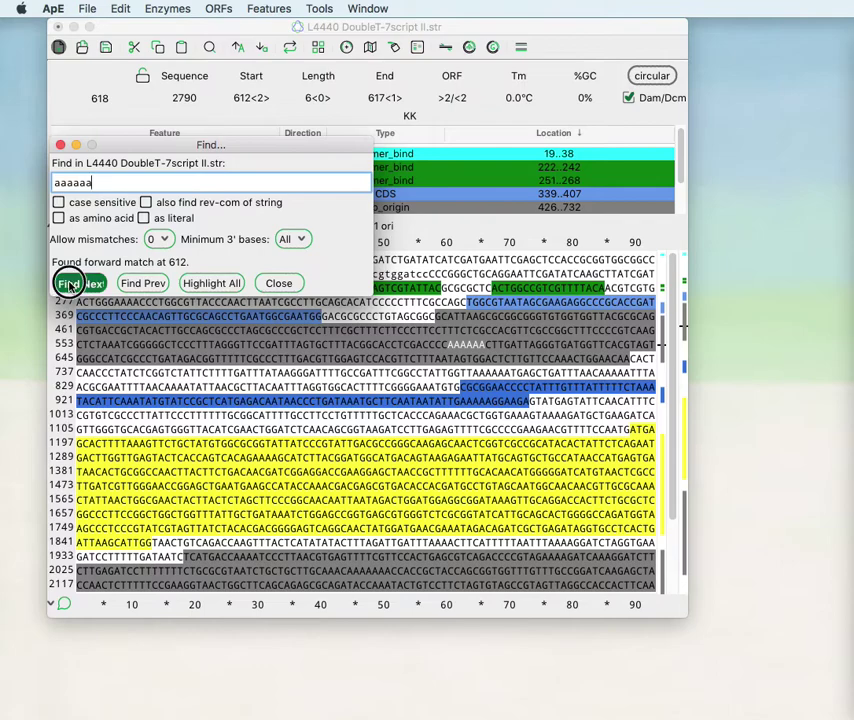
pyautogui.click(70, 285)
pyautogui.click(70, 285)
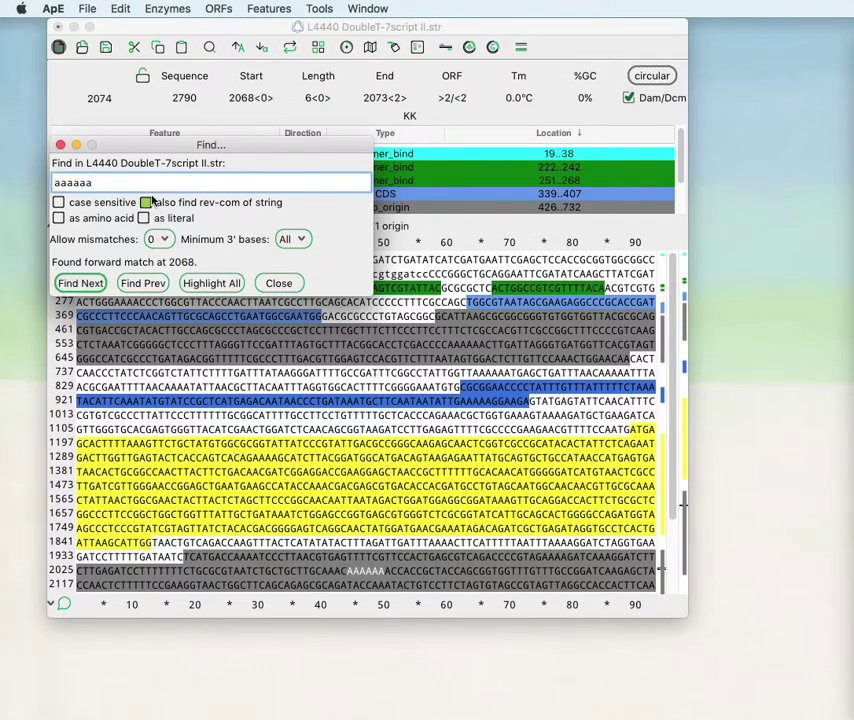
# Include the reverse complement in the aaaaaa search again and go on to a match on the reverse strand.
pyautogui.click(74, 283)
pyautogui.click(78, 280)
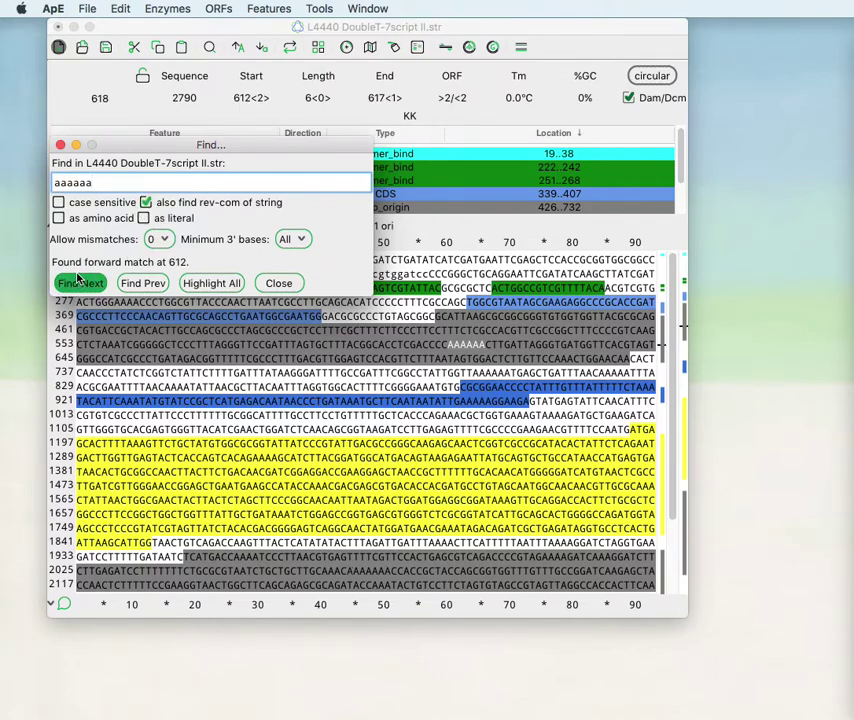
pyautogui.click(78, 280)
pyautogui.click(78, 280)
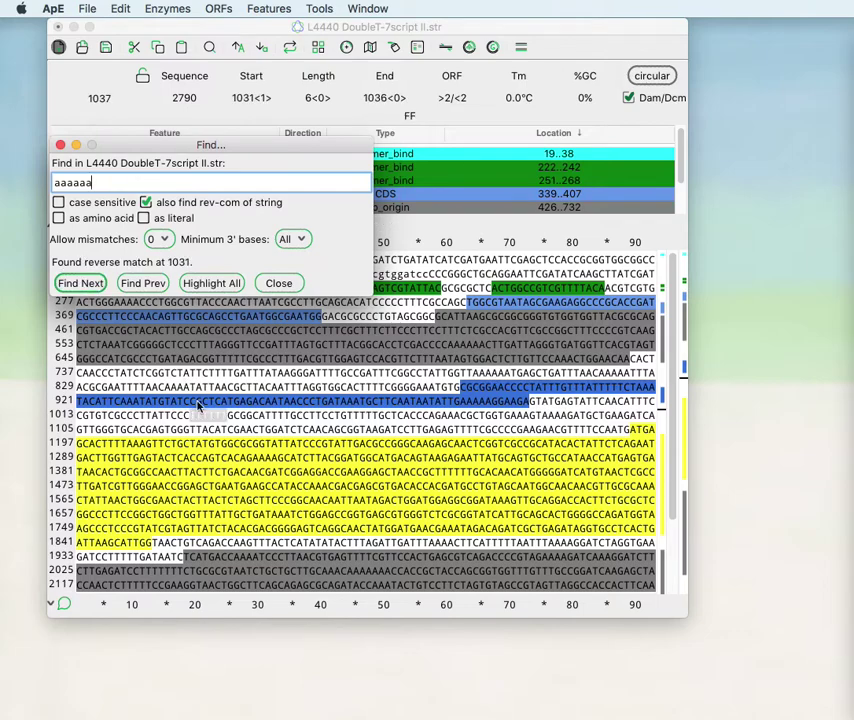
# Make the aaaaaa search case sensitive and look for the next match, keeping the top of the sequence uncovered.
pyautogui.click(58, 203)
pyautogui.click(79, 283)
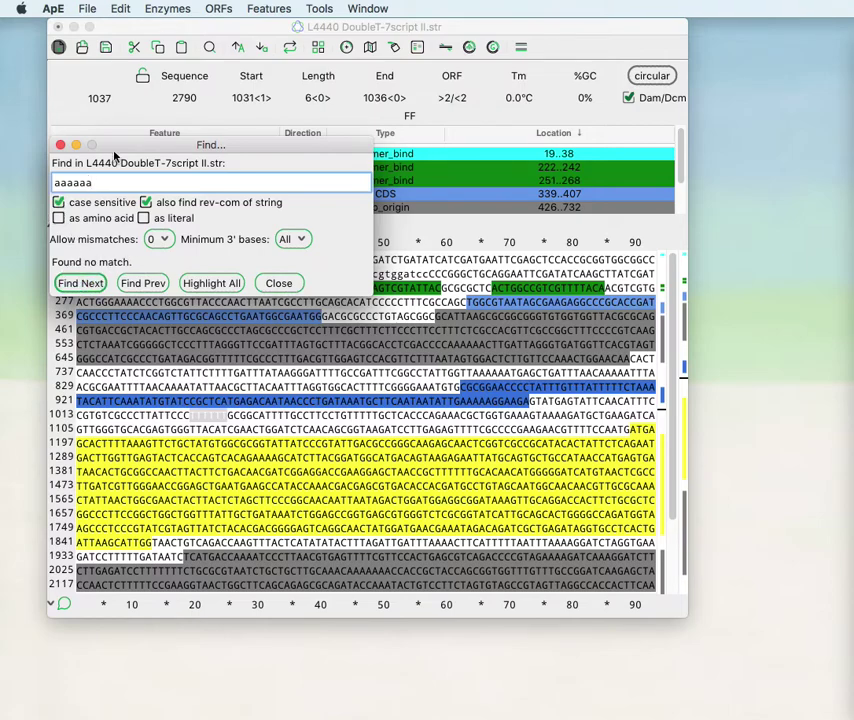
pyautogui.moveTo(114, 145); pyautogui.dragTo(114, 70)
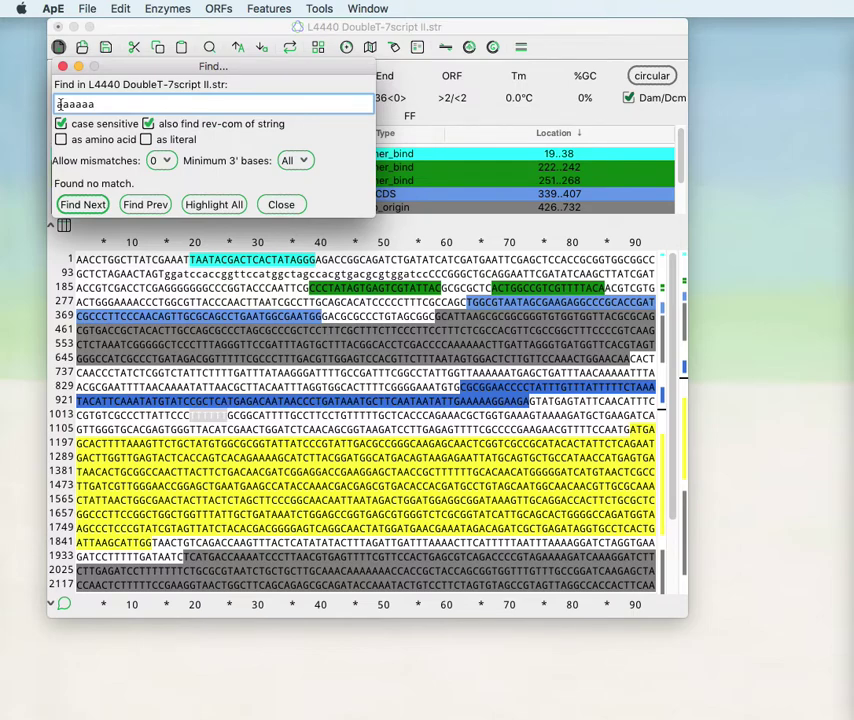
pyautogui.press('Return')
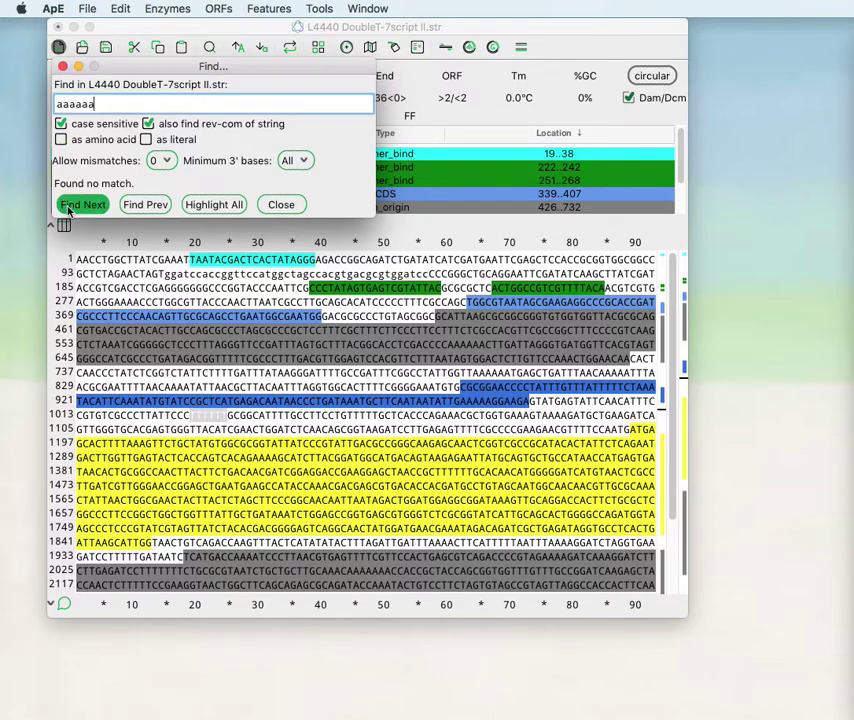
# Turn off case sensitivity and search for gg as an amino acid sequence, uncovering the selection's translation.
pyautogui.click(61, 124)
pyautogui.click(61, 139)
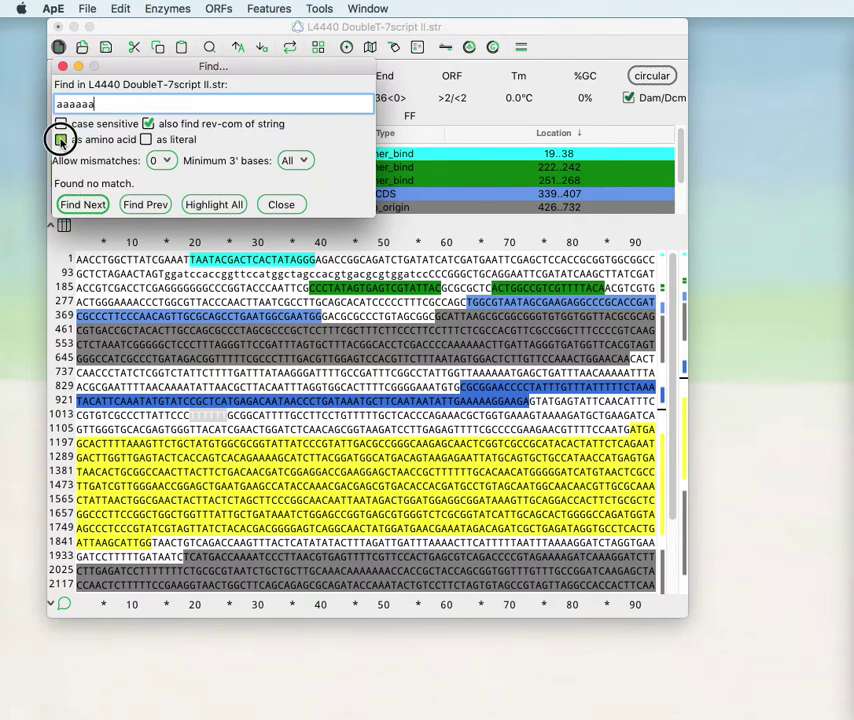
pyautogui.moveTo(96, 104); pyautogui.dragTo(57, 104)
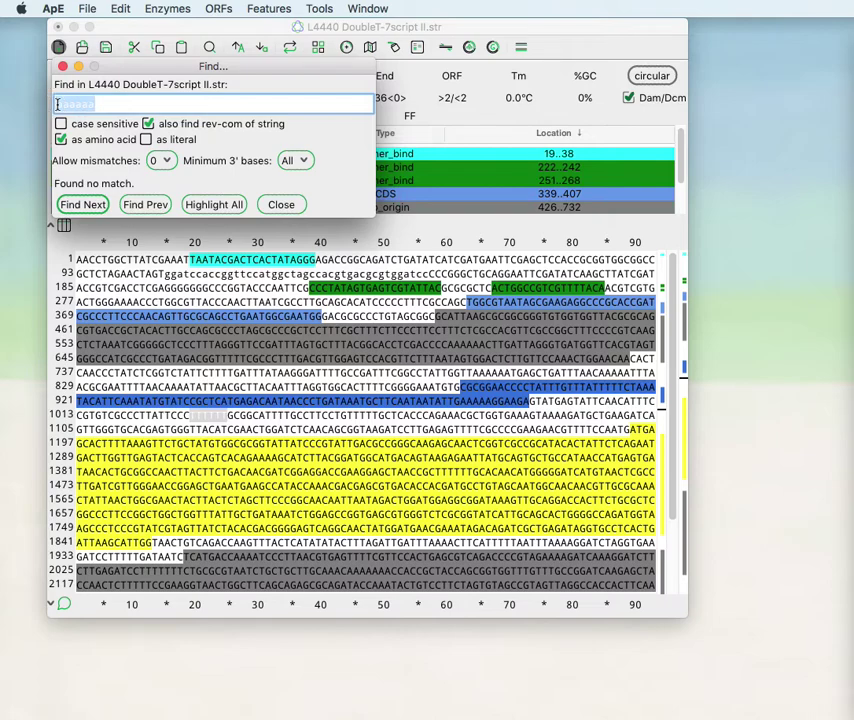
pyautogui.write('gg')
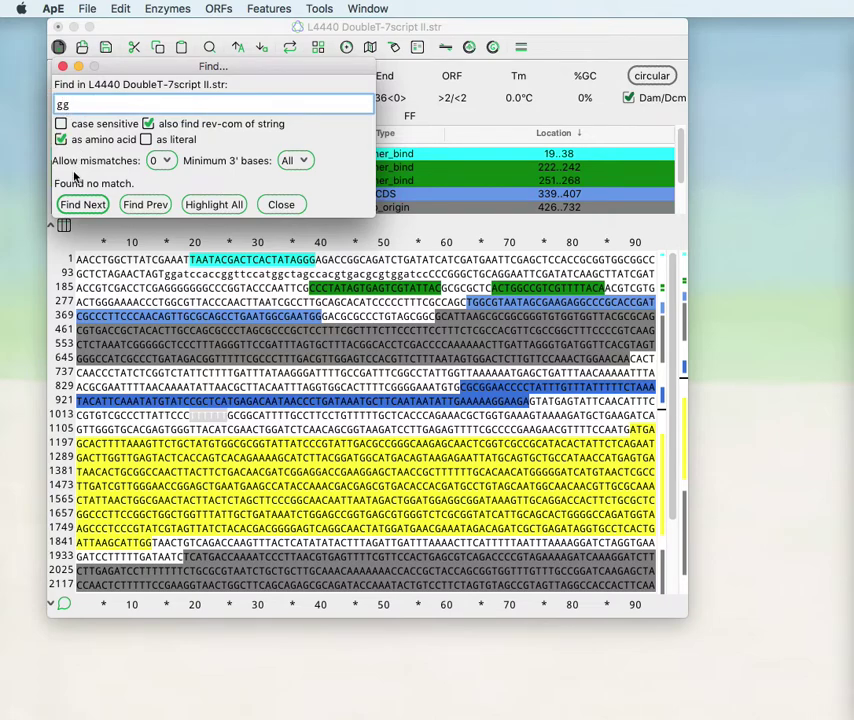
pyautogui.click(78, 204)
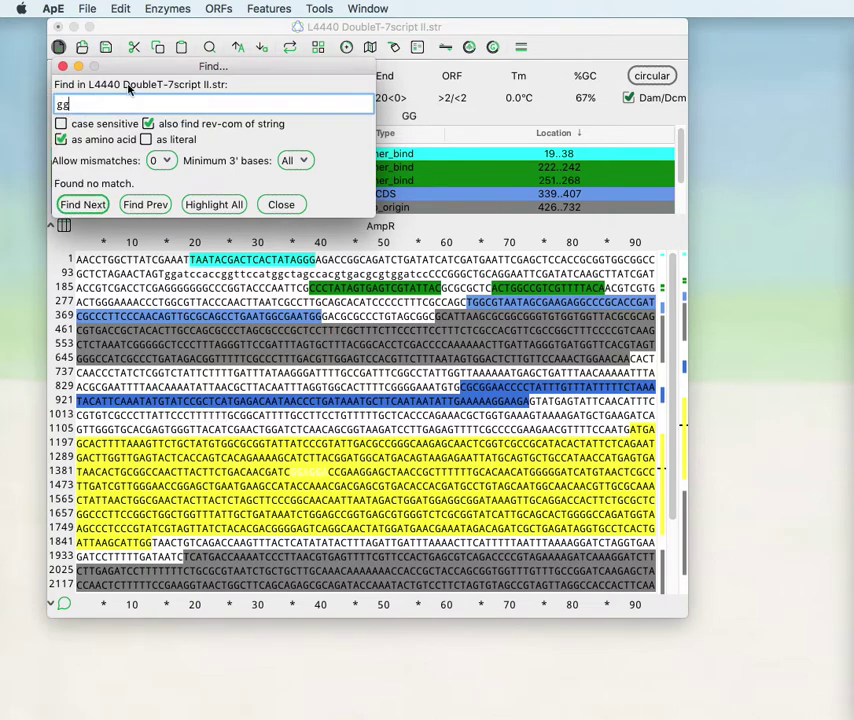
pyautogui.moveTo(130, 64); pyautogui.dragTo(66, 205)
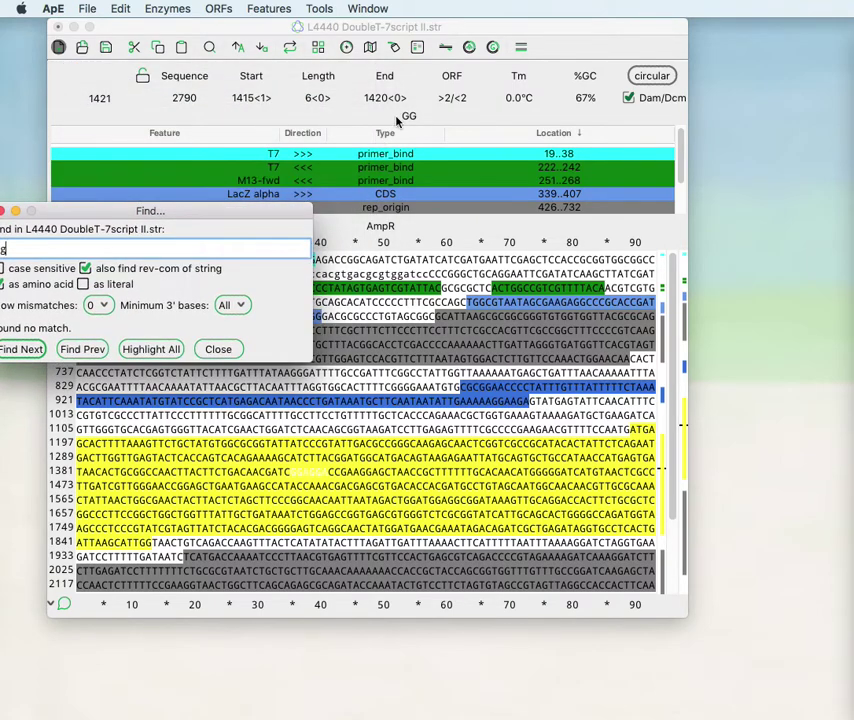
pyautogui.moveTo(196, 217); pyautogui.dragTo(269, 132)
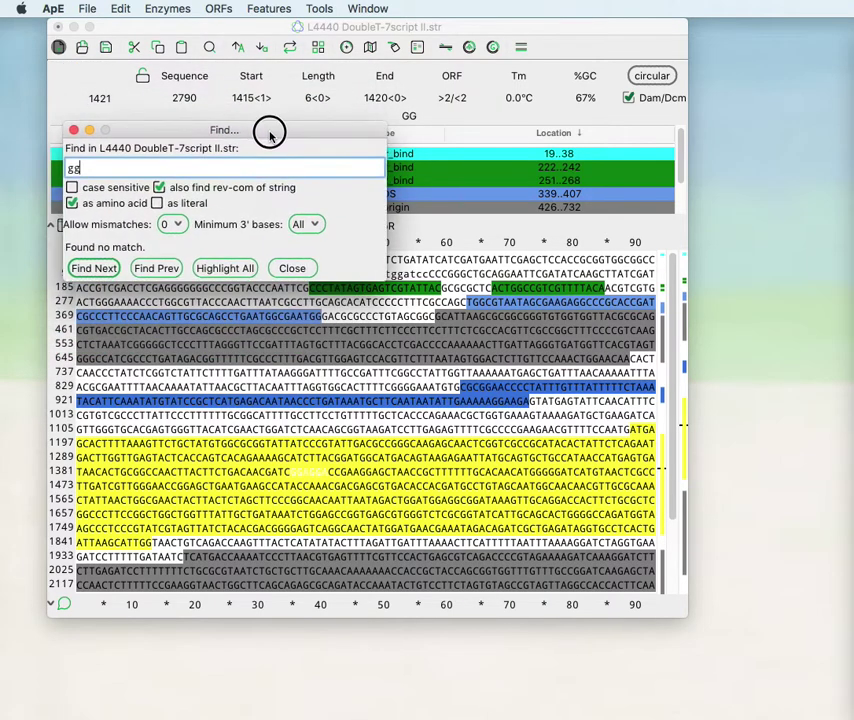
# Switch the search from amino acid to literal matching and look for ggn.
pyautogui.click(78, 205)
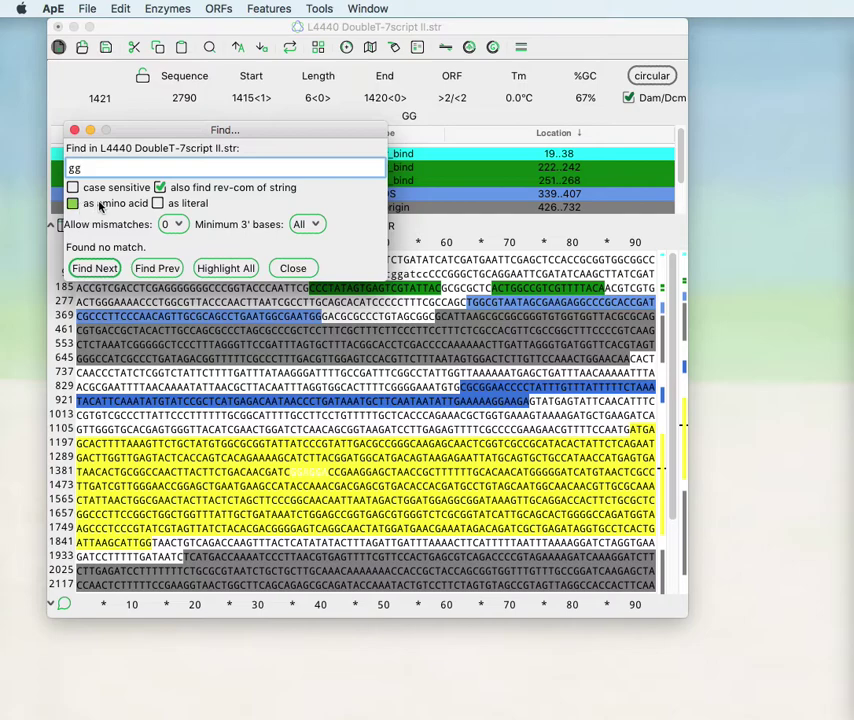
pyautogui.click(157, 204)
pyautogui.write('n')
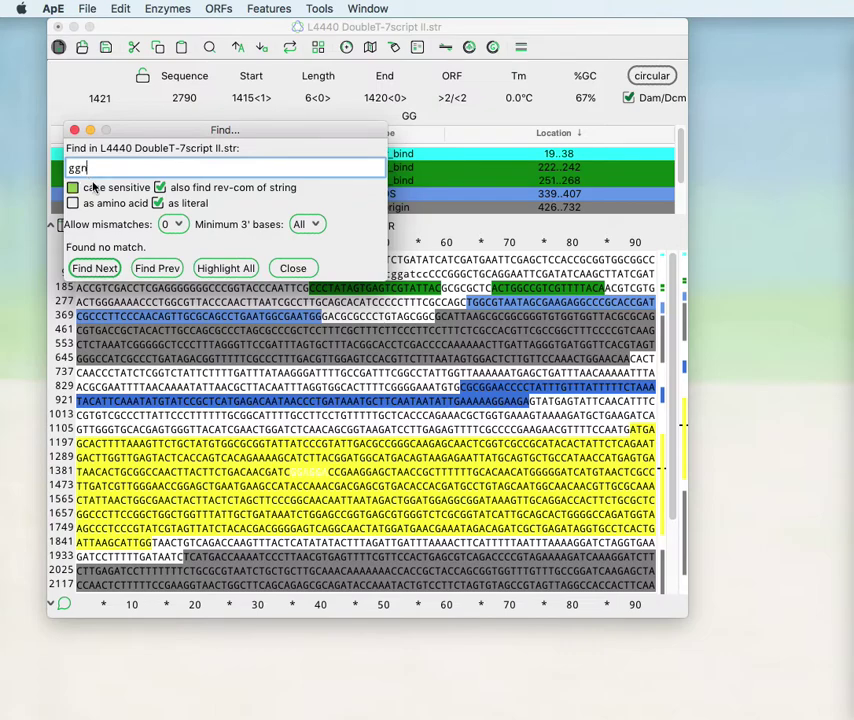
pyautogui.click(93, 187)
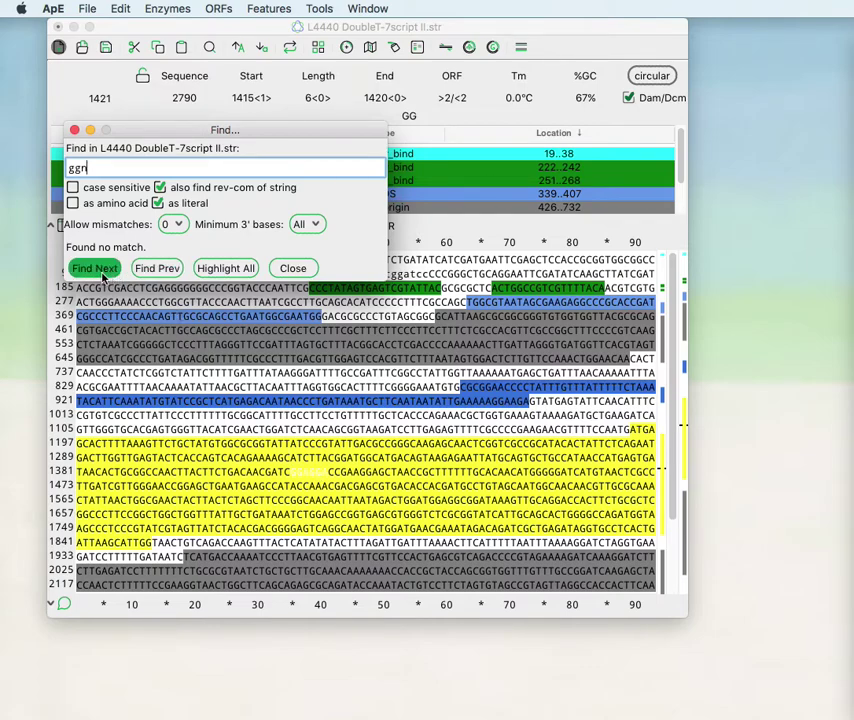
# Turn off literal matching and find the next match of ggn with n as an ambiguous base.
pyautogui.click(130, 204)
pyautogui.click(130, 204)
pyautogui.click(88, 268)
pyautogui.click(88, 268)
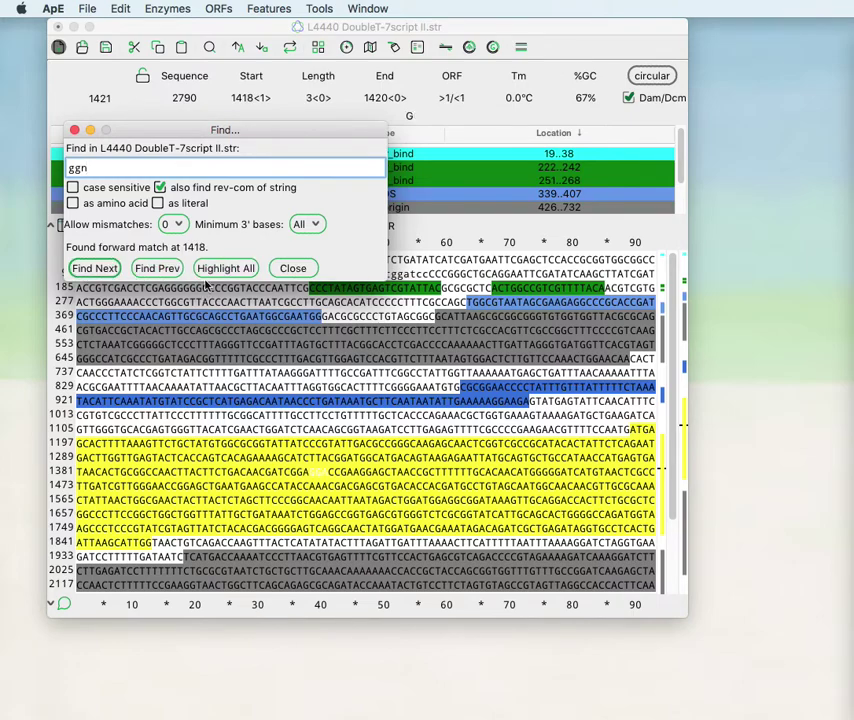
# Highlight all matches of gggg on both strands and move the Find dialog clear of the sequence.
pyautogui.click(84, 168)
pyautogui.click(213, 268)
pyautogui.click(74, 187)
pyautogui.click(78, 168)
pyautogui.write('gg')
pyautogui.click(225, 268)
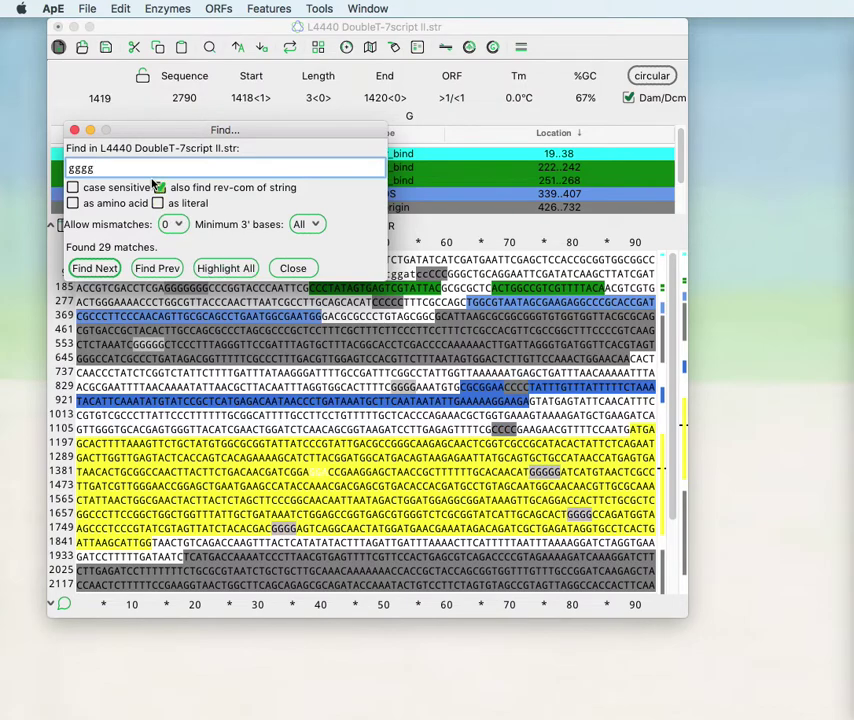
pyautogui.moveTo(146, 134); pyautogui.dragTo(501, 48)
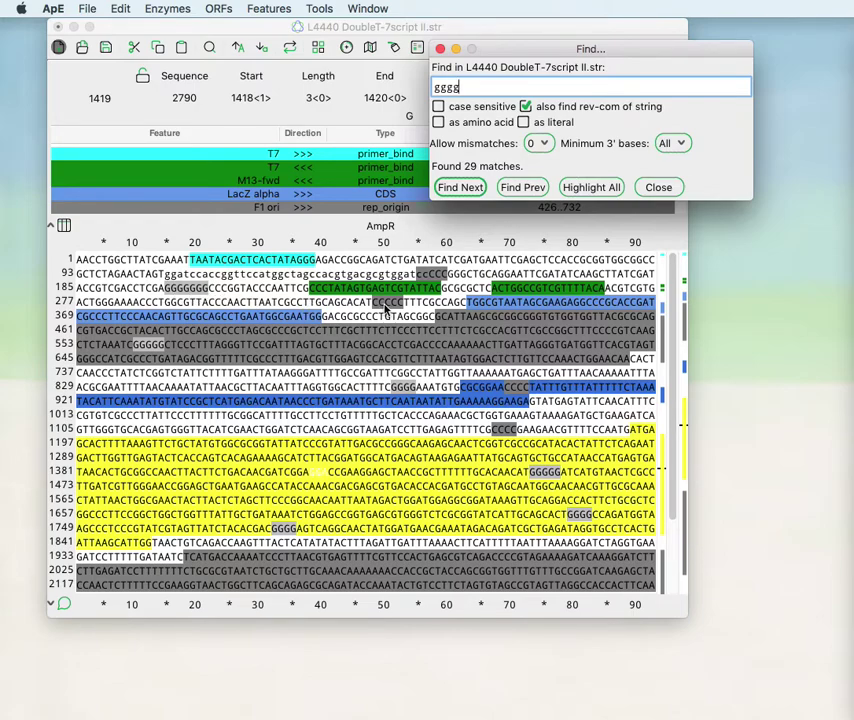
# Close the Find dialog and open the program preferences, moving the Preferences window up so all of it is in view.
pyautogui.click(658, 187)
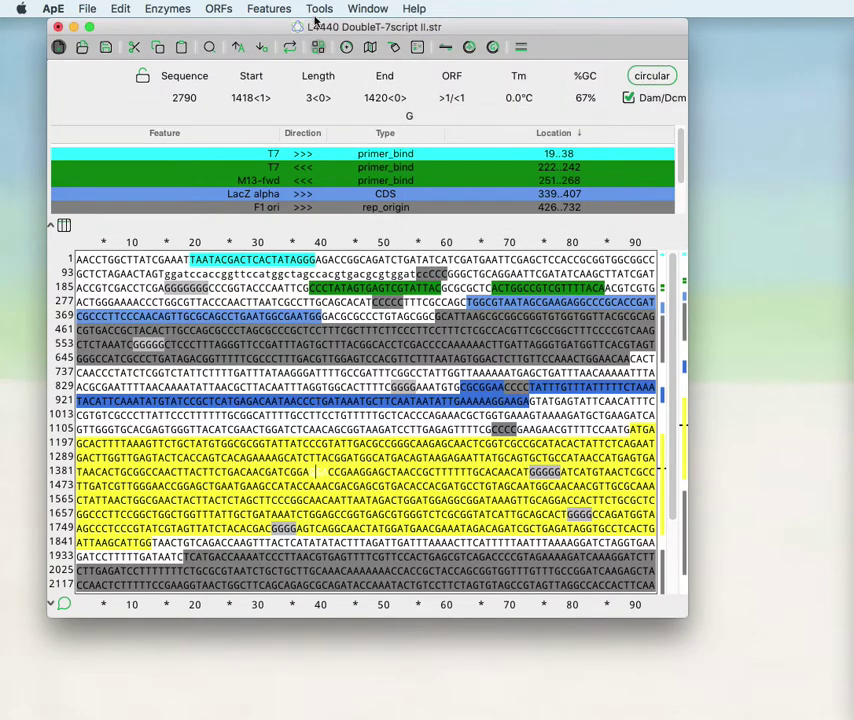
pyautogui.click(278, 8)
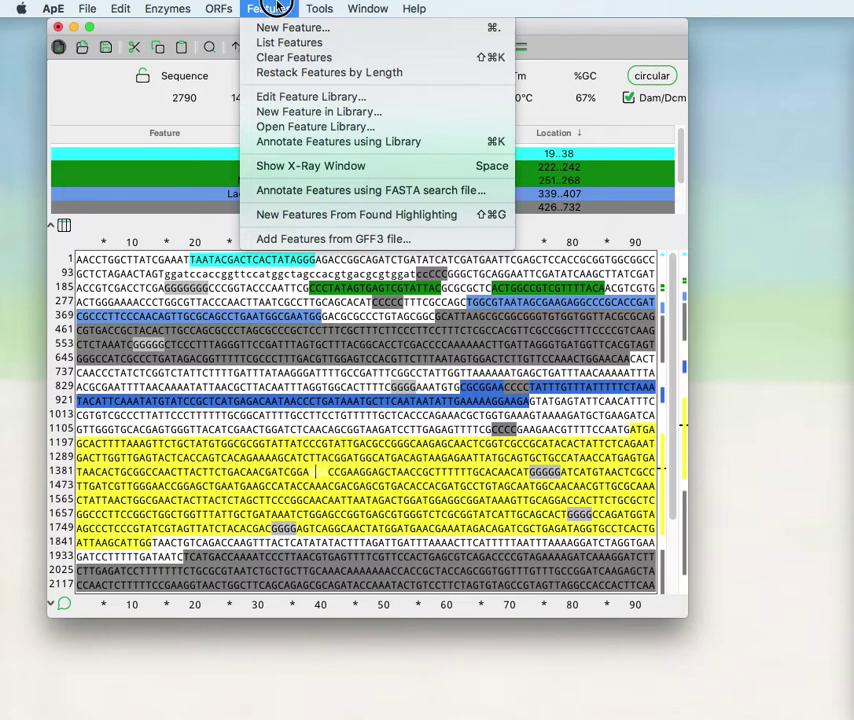
pyautogui.click(272, 8)
pyautogui.click(50, 8)
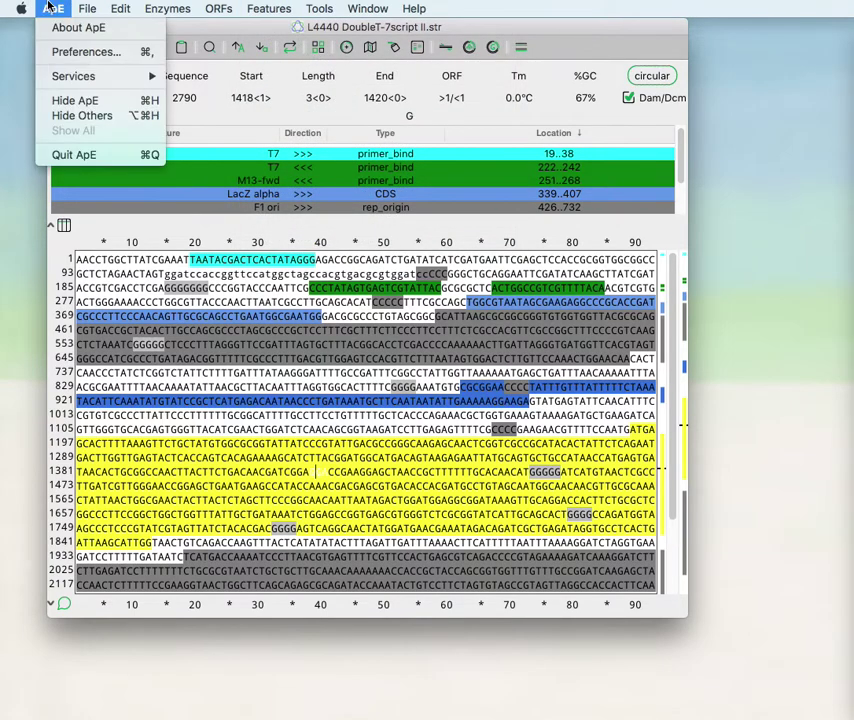
pyautogui.click(62, 51)
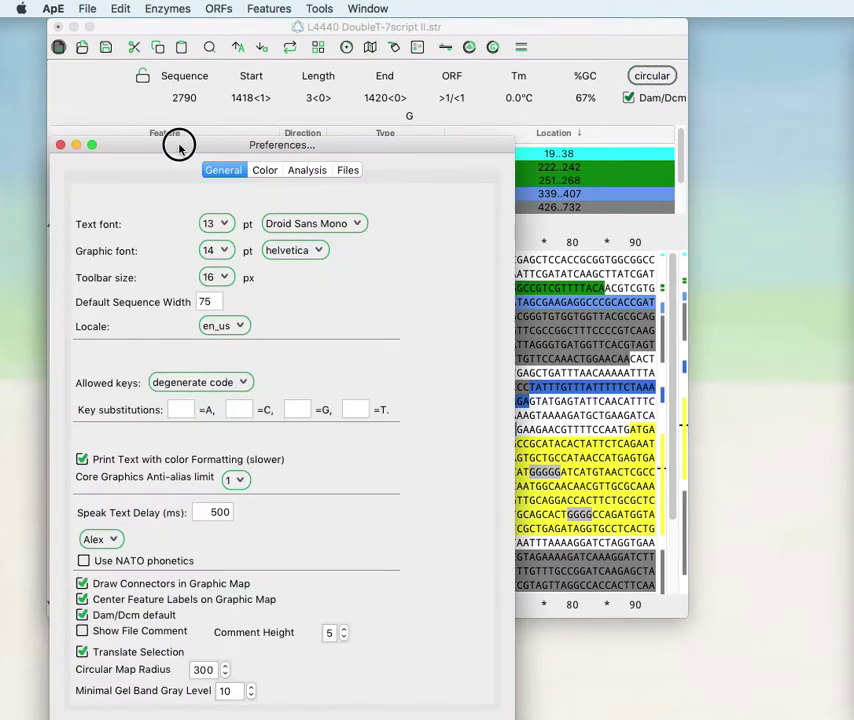
pyautogui.moveTo(179, 148); pyautogui.dragTo(176, 46)
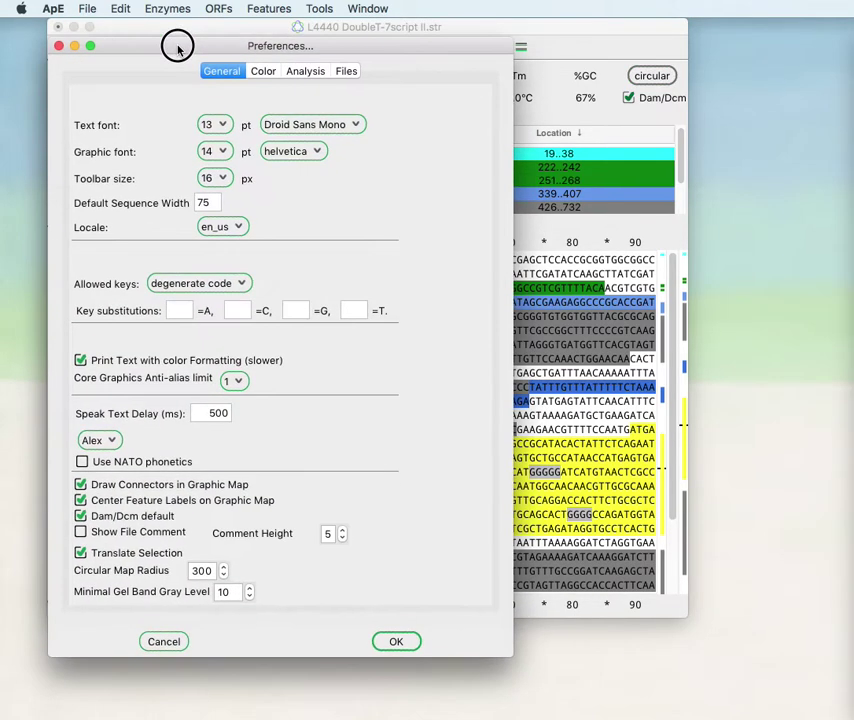
# Turn off Color Feature Table Rows in the color preferences, apply the change and check the feature table.
pyautogui.click(263, 74)
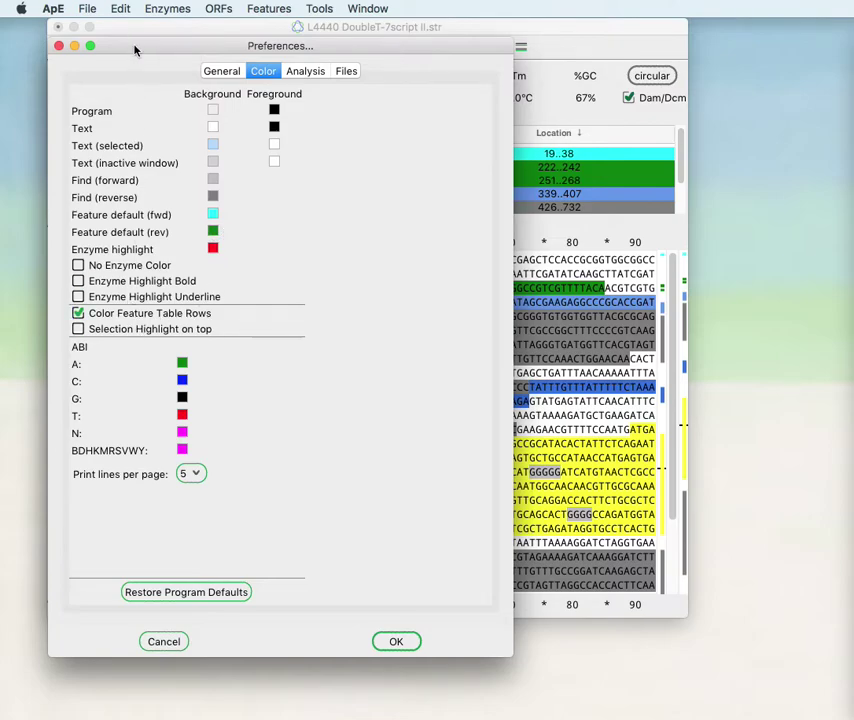
pyautogui.moveTo(135, 50); pyautogui.dragTo(325, 55)
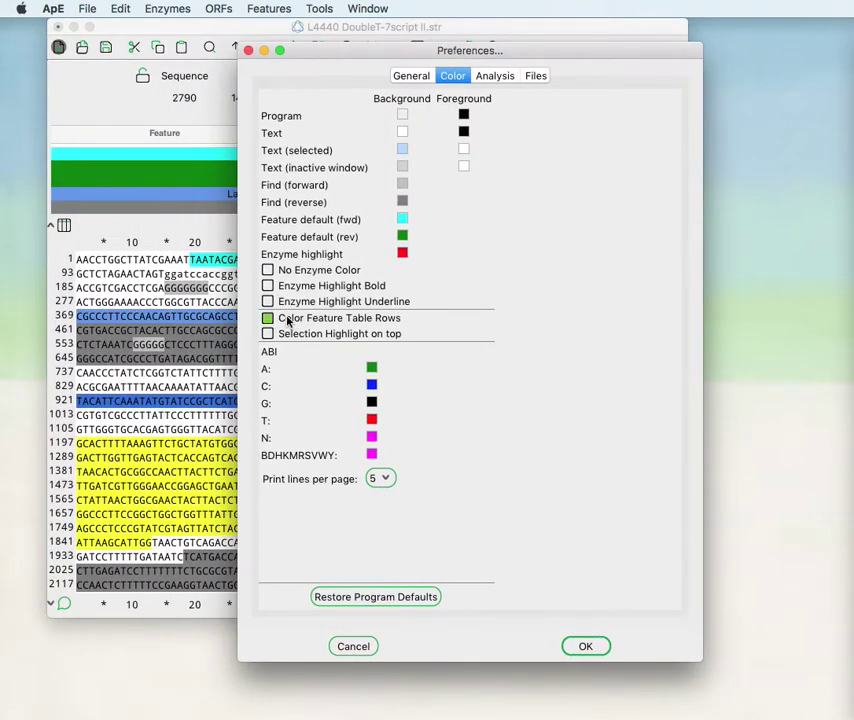
pyautogui.click(581, 647)
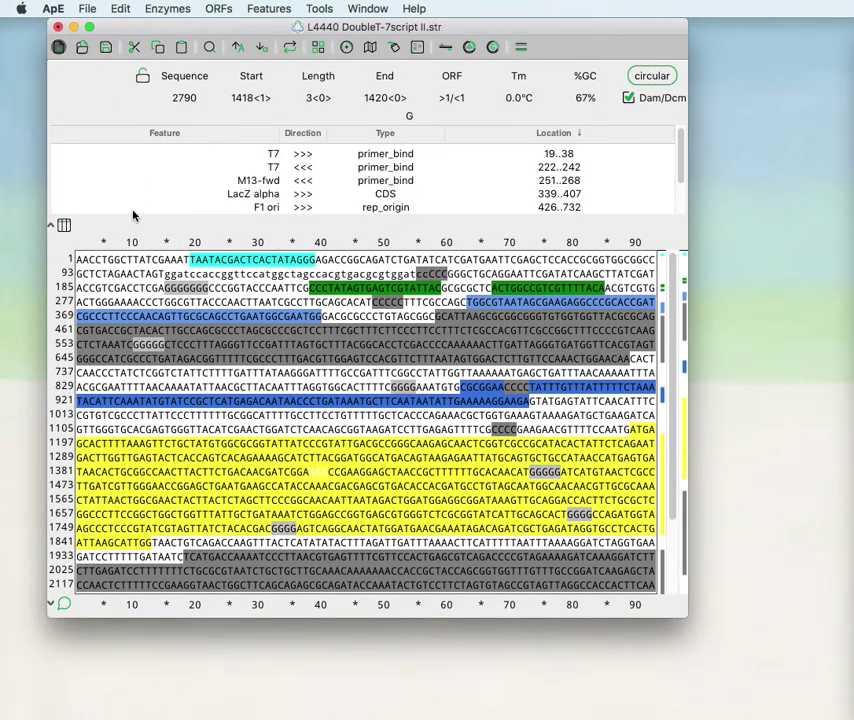
pyautogui.scroll(-2, 97, 154)
# Set the text font to 16 pt Courier in the general preferences, apply it and enlarge the sequence window slightly.
pyautogui.click(53, 8)
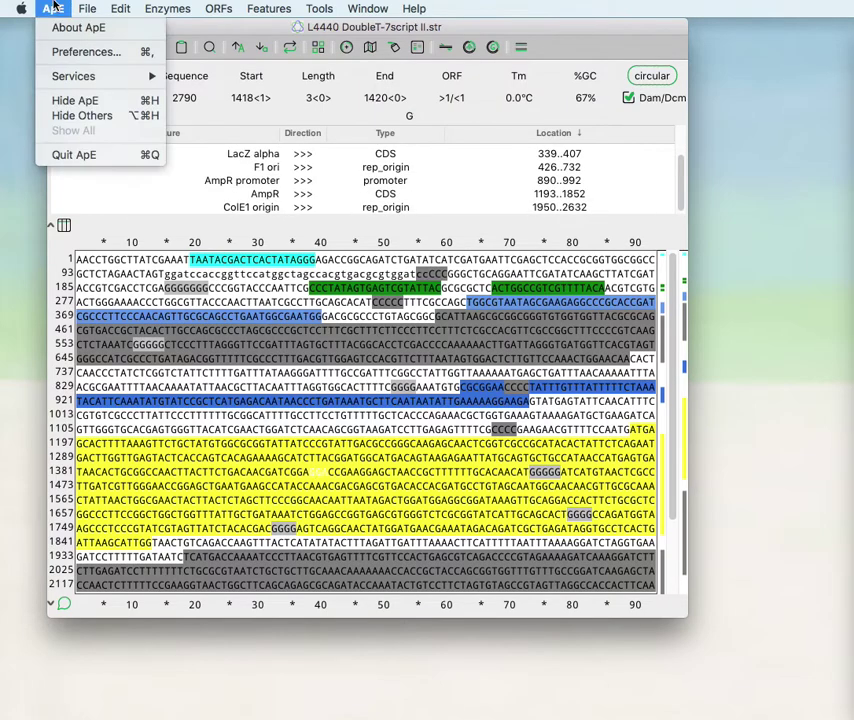
pyautogui.click(66, 56)
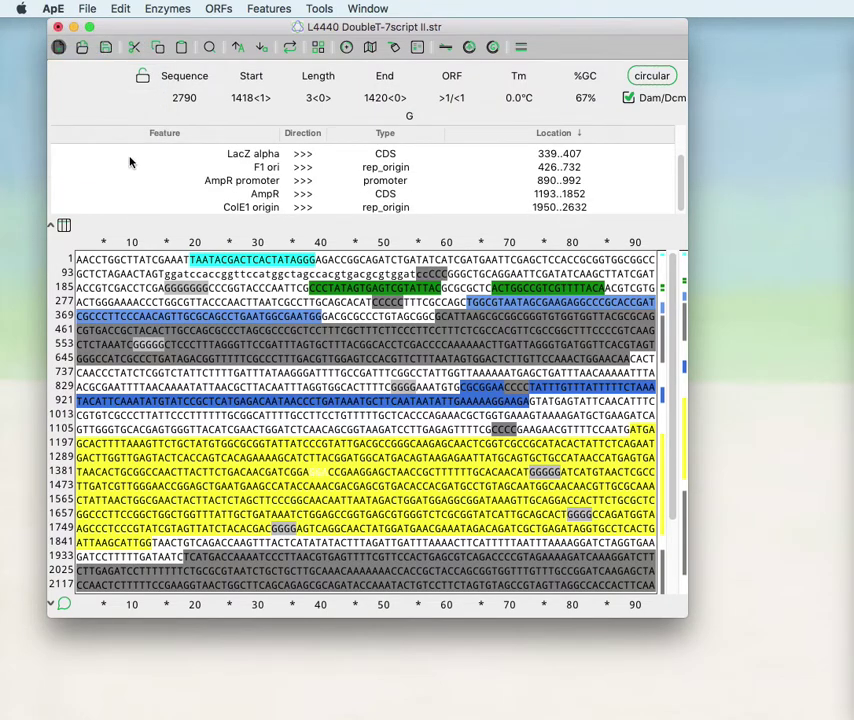
pyautogui.moveTo(161, 146); pyautogui.dragTo(351, 84)
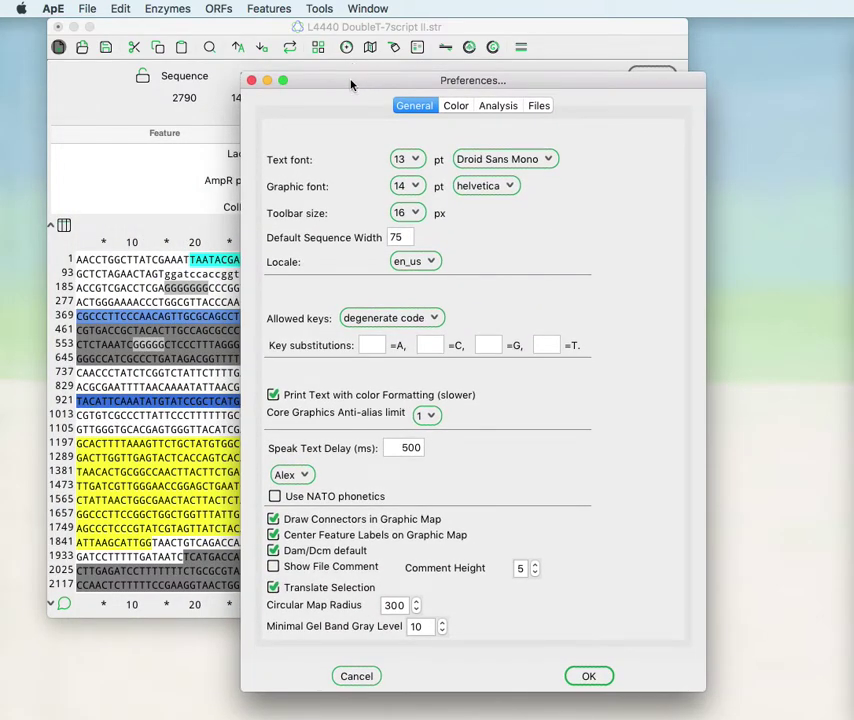
pyautogui.click(414, 162)
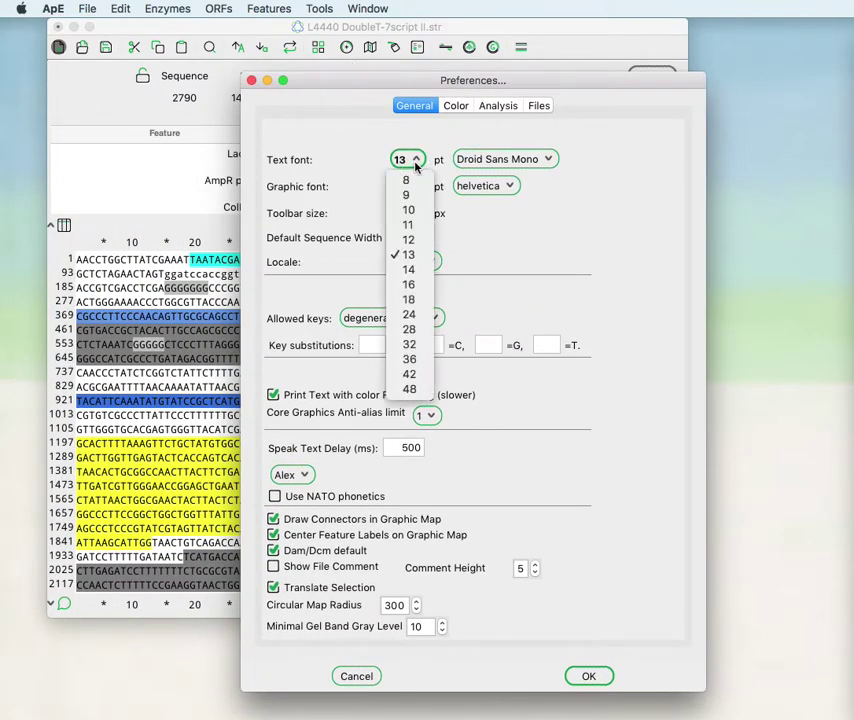
pyautogui.click(406, 287)
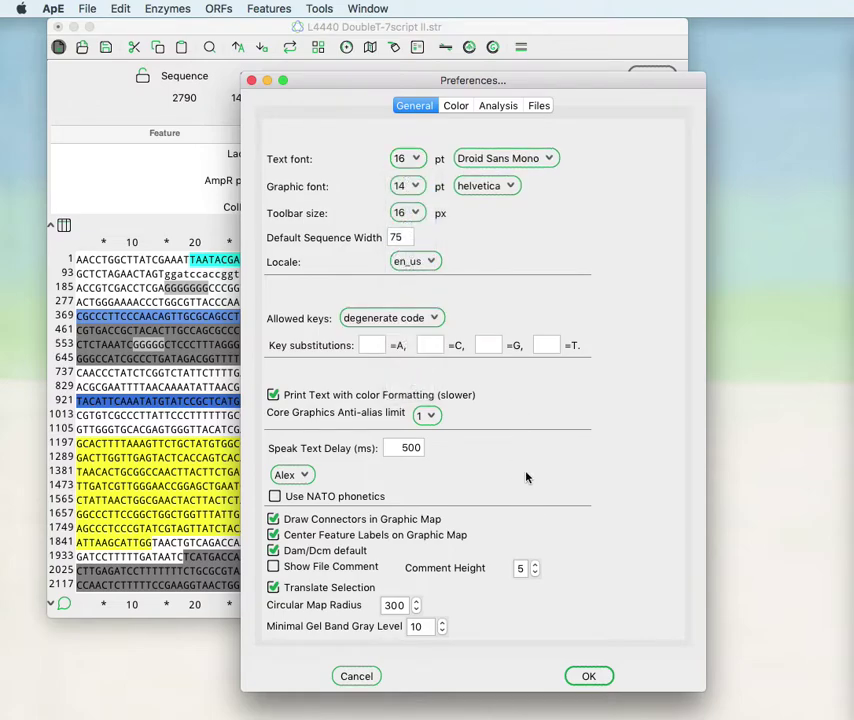
pyautogui.click(485, 166)
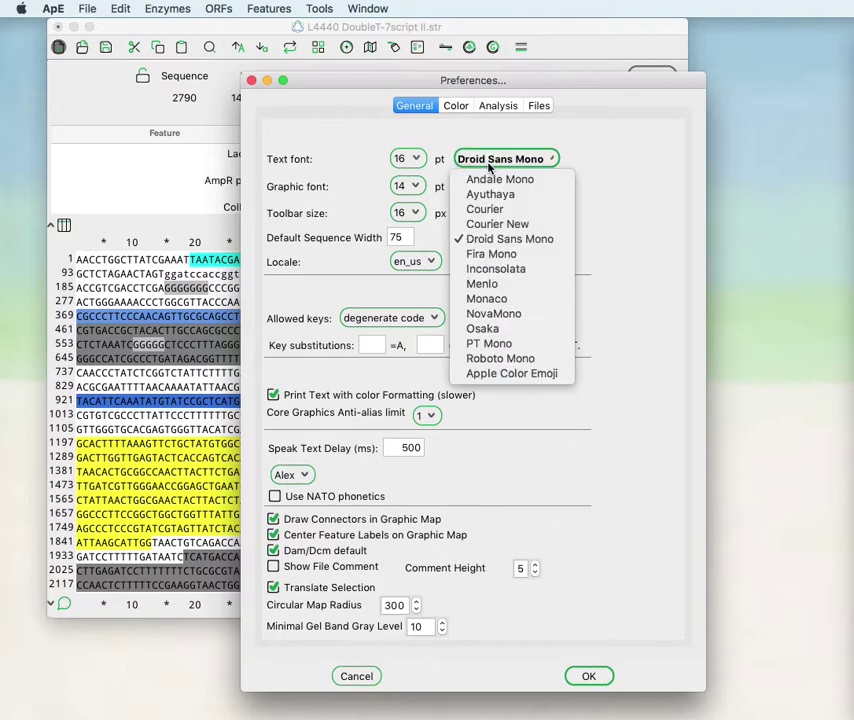
pyautogui.click(493, 209)
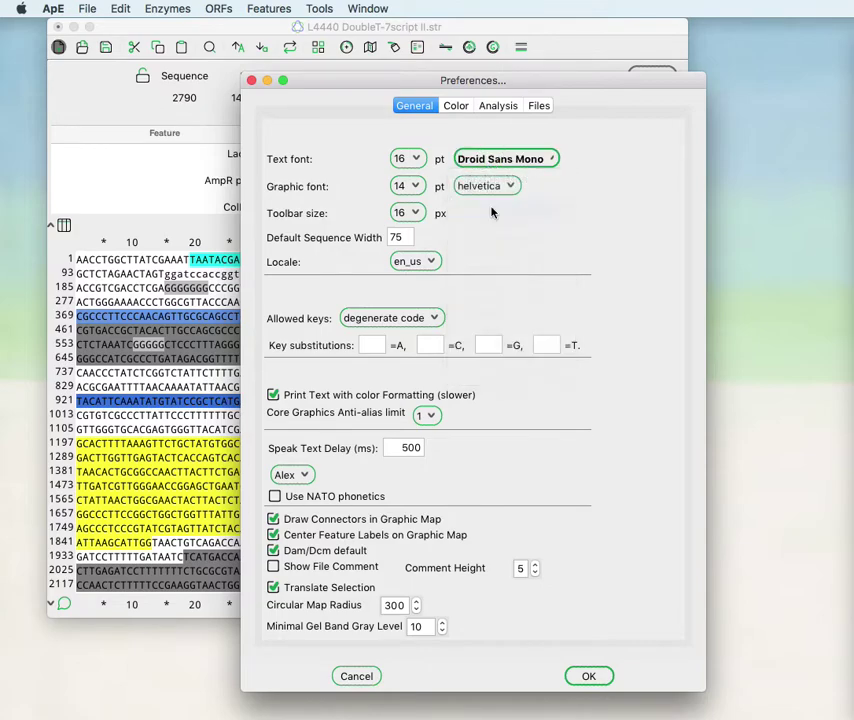
pyautogui.click(583, 676)
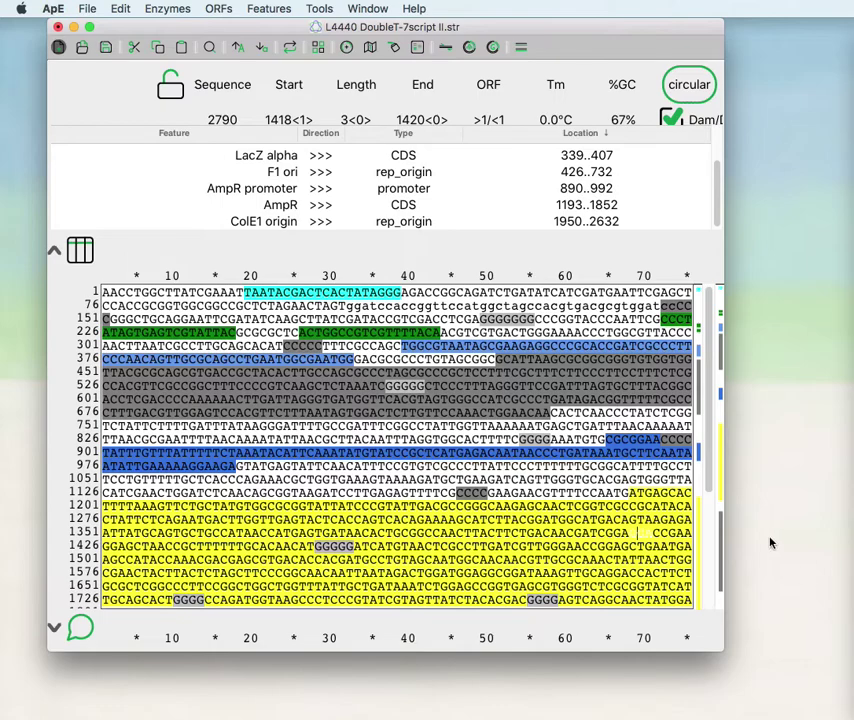
pyautogui.moveTo(720, 650); pyautogui.dragTo(730, 678)
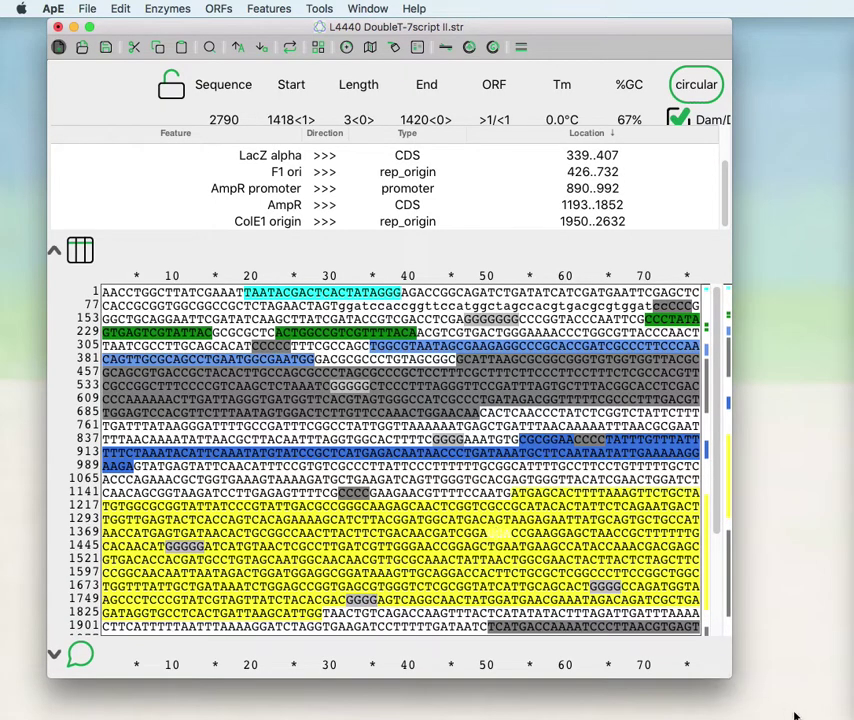
# Reopen the general preferences and set the text font to 14 pt Droid Sans Mono.
pyautogui.click(53, 8)
pyautogui.click(57, 53)
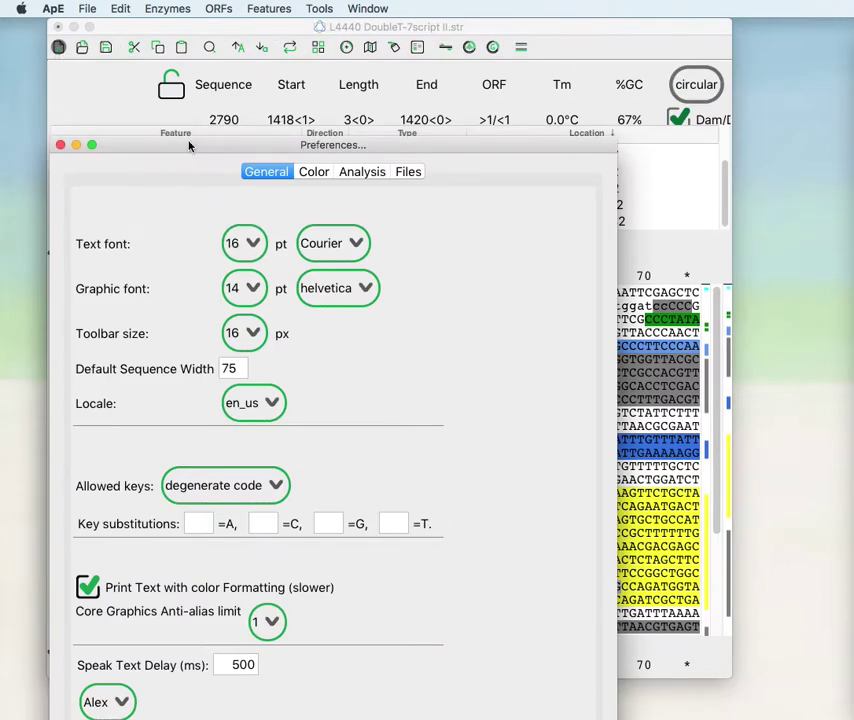
pyautogui.moveTo(191, 145); pyautogui.dragTo(234, 27)
pyautogui.click(295, 122)
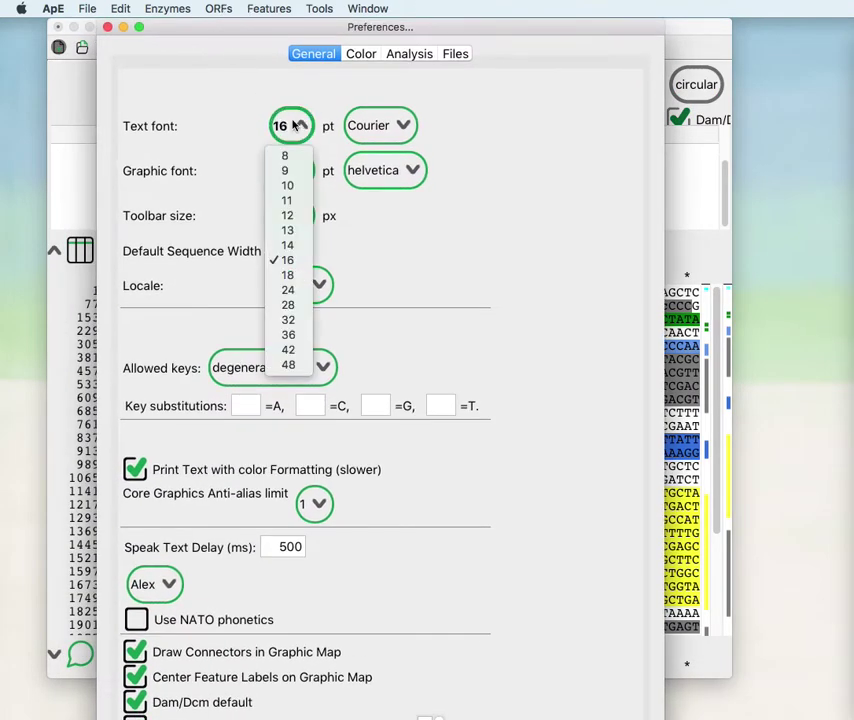
pyautogui.click(288, 244)
pyautogui.click(370, 127)
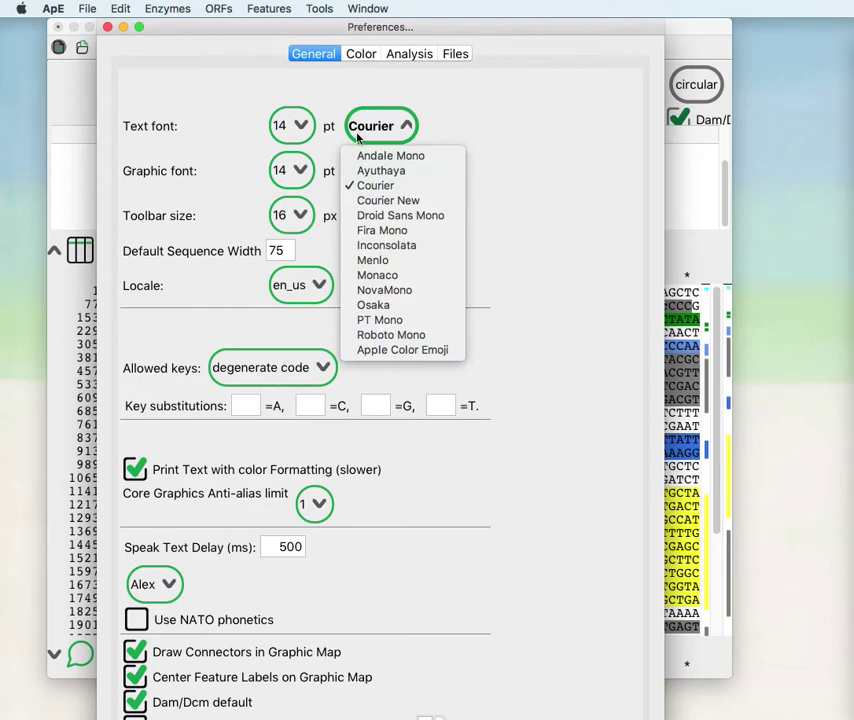
pyautogui.click(375, 213)
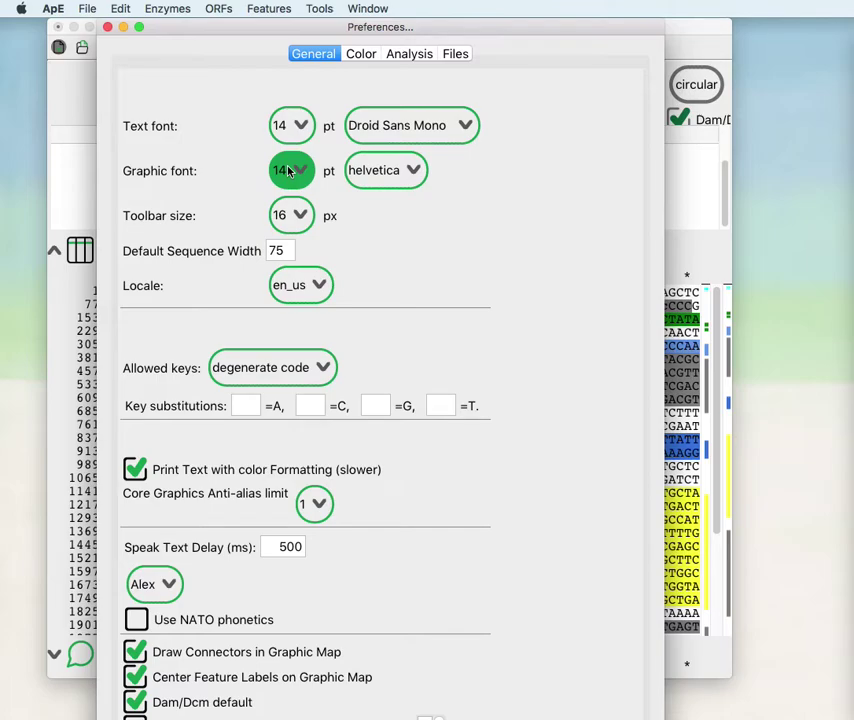
# Examine the available choices for toolbar size, locale and allowed keys in the general preferences.
pyautogui.click(286, 215)
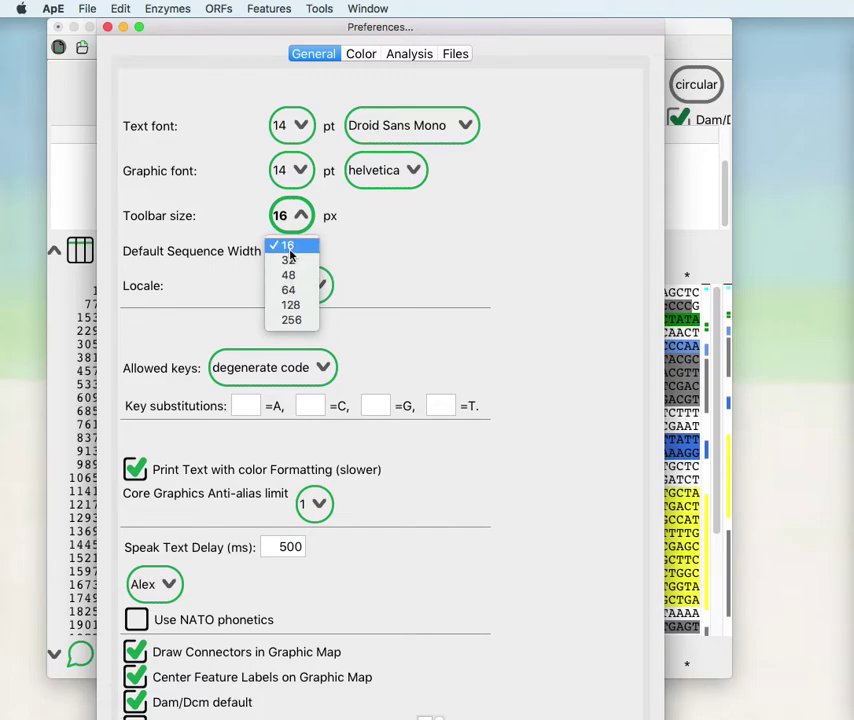
pyautogui.click(410, 258)
pyautogui.click(305, 284)
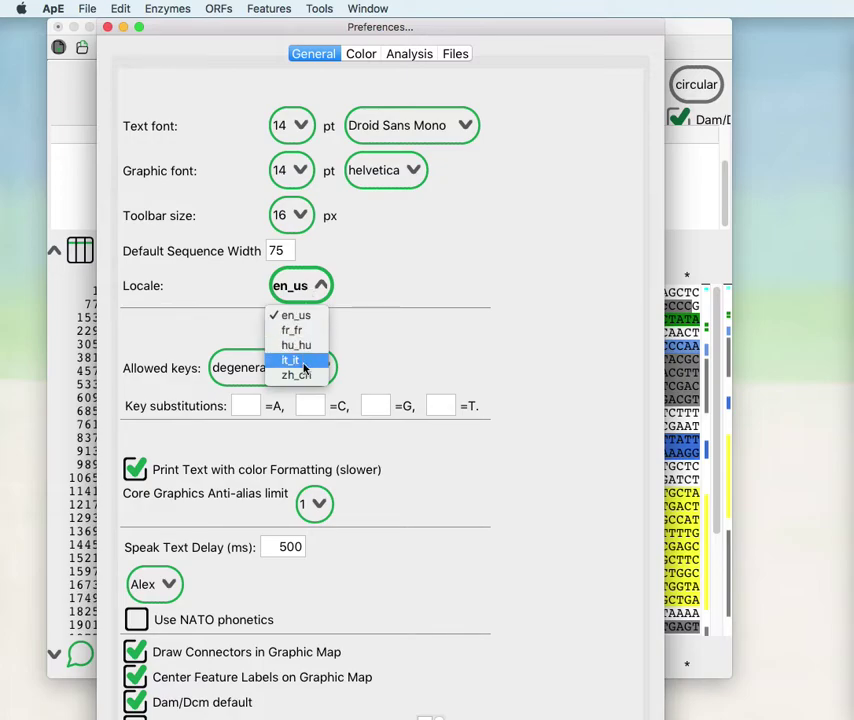
pyautogui.click(356, 292)
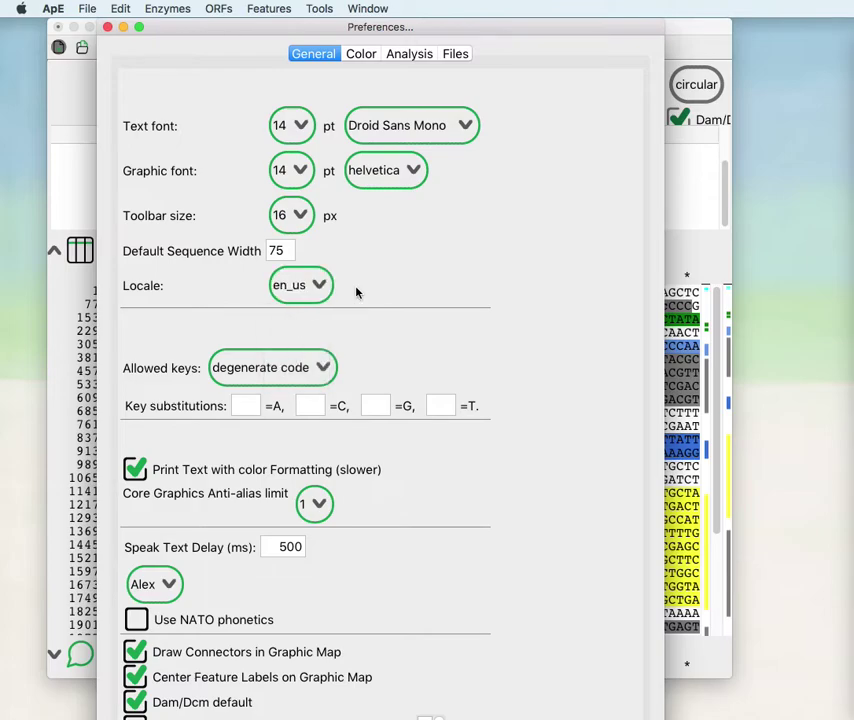
pyautogui.click(262, 370)
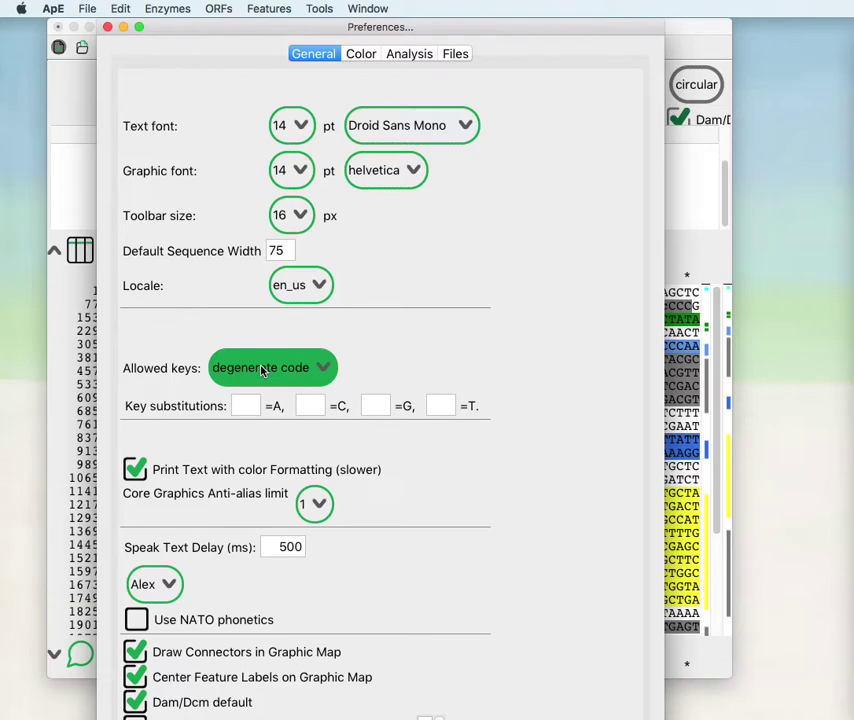
pyautogui.click(262, 370)
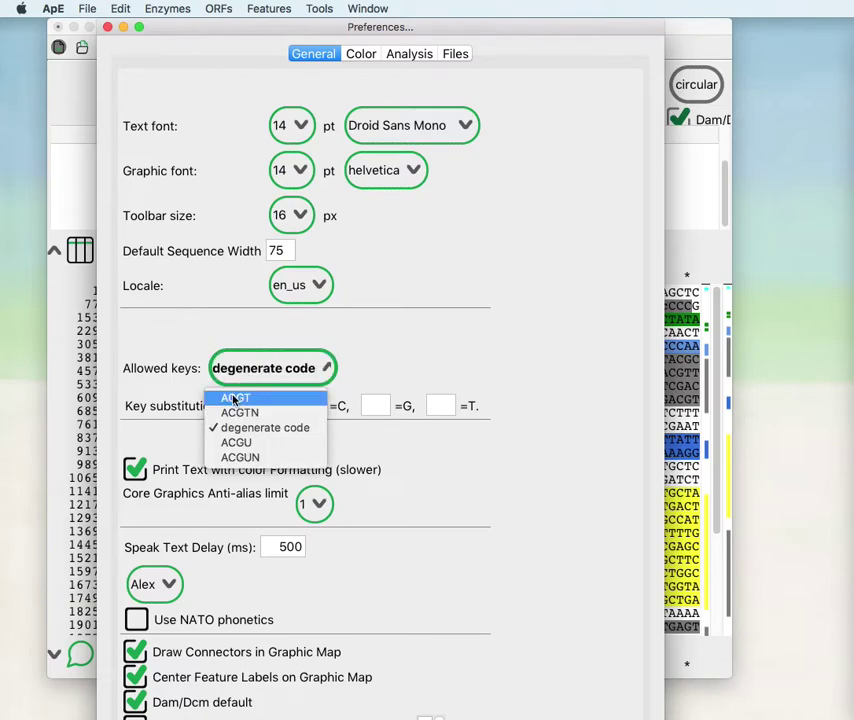
pyautogui.click(420, 345)
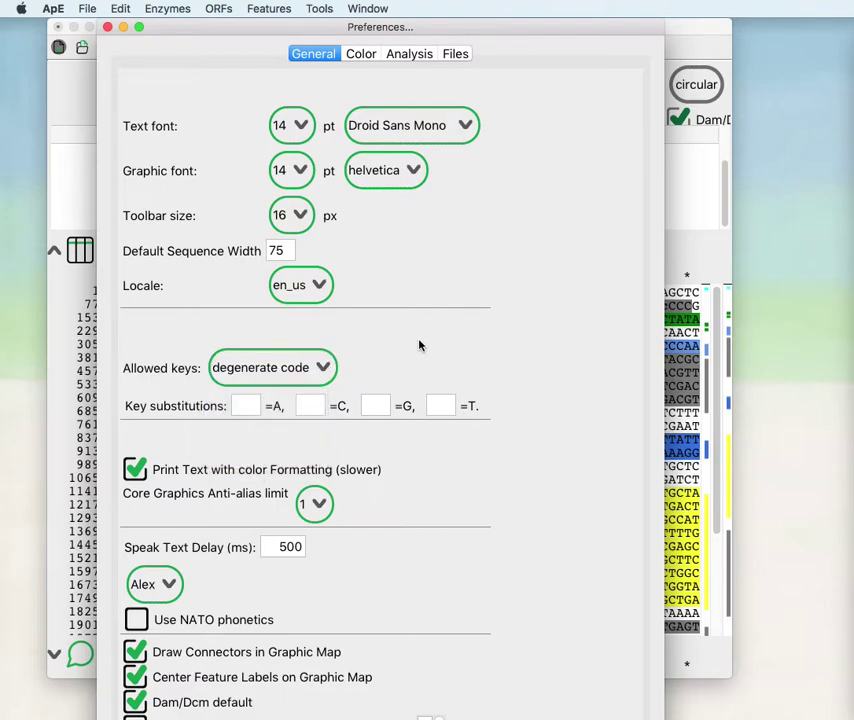
# Go through the key substitution fields for A, C, G and T, leave them empty and apply the preferences.
pyautogui.click(247, 405)
pyautogui.click(311, 404)
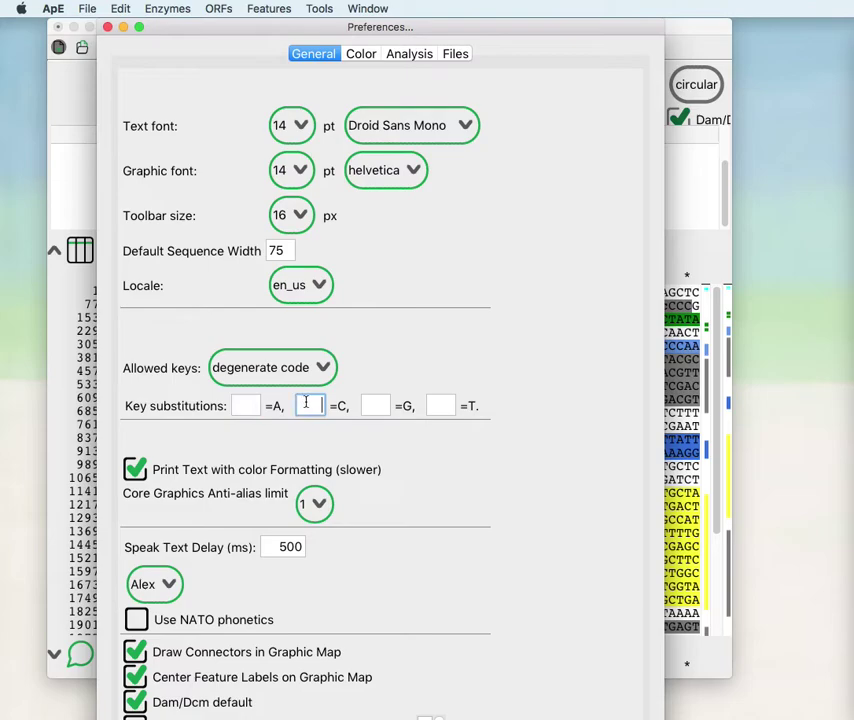
pyautogui.click(375, 405)
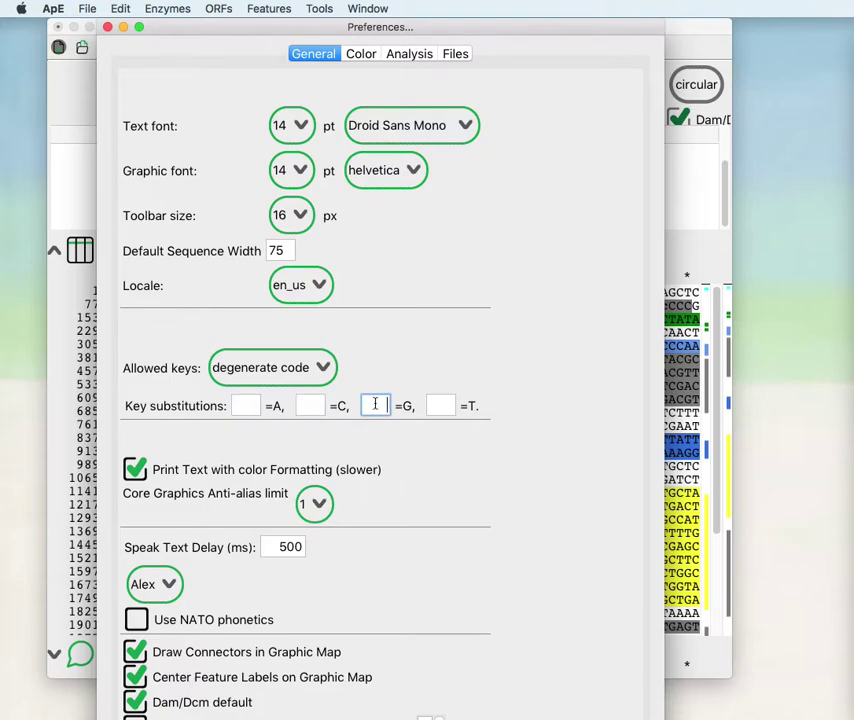
pyautogui.click(448, 404)
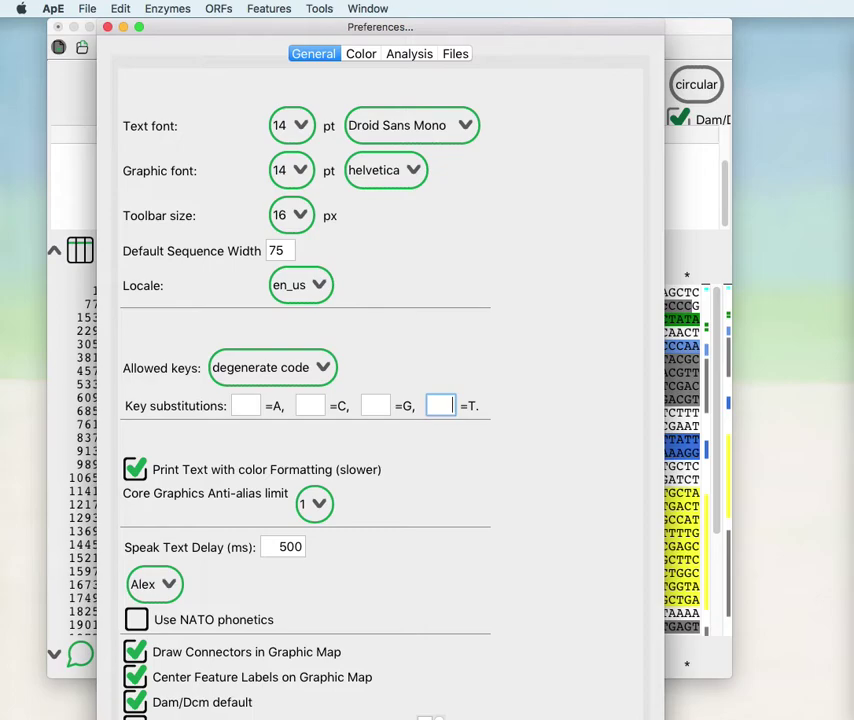
pyautogui.press('super+w')
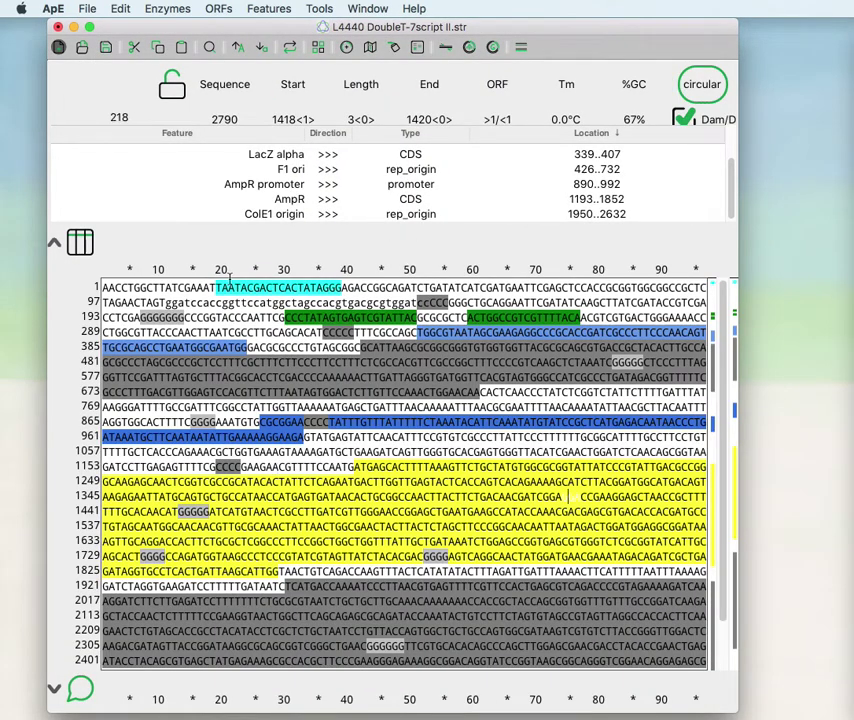